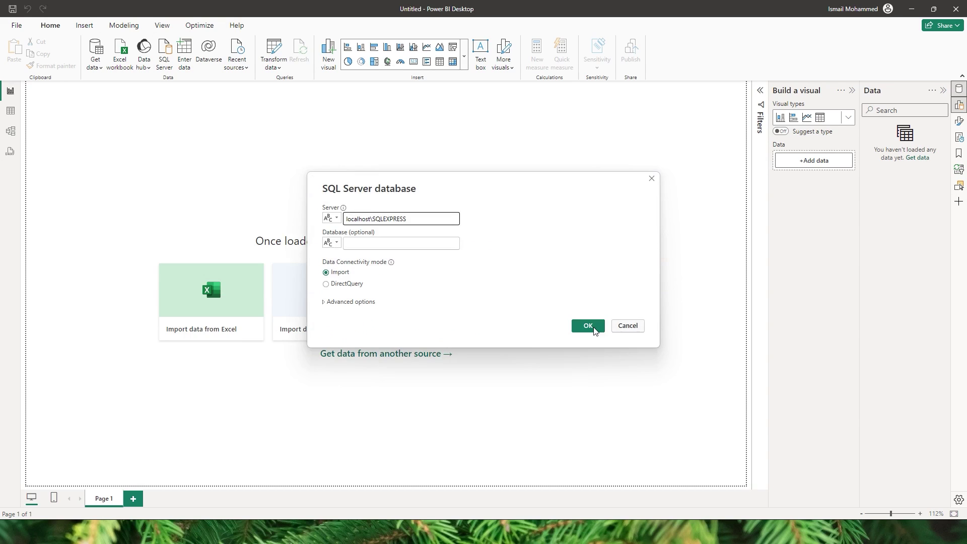
Connect to localhost\SQLEXPRESS in Import mode and load the four consecutive AdventureWorks2019 Production tables from ProductModelProductDescrip… through ProductReview.
click(584, 327)
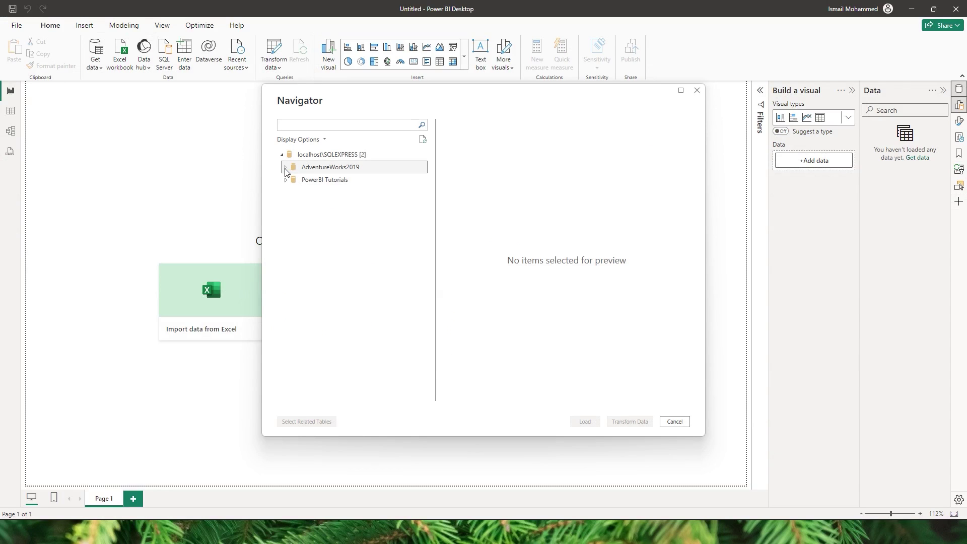
click(286, 167)
scroll(312, 217, down, 15)
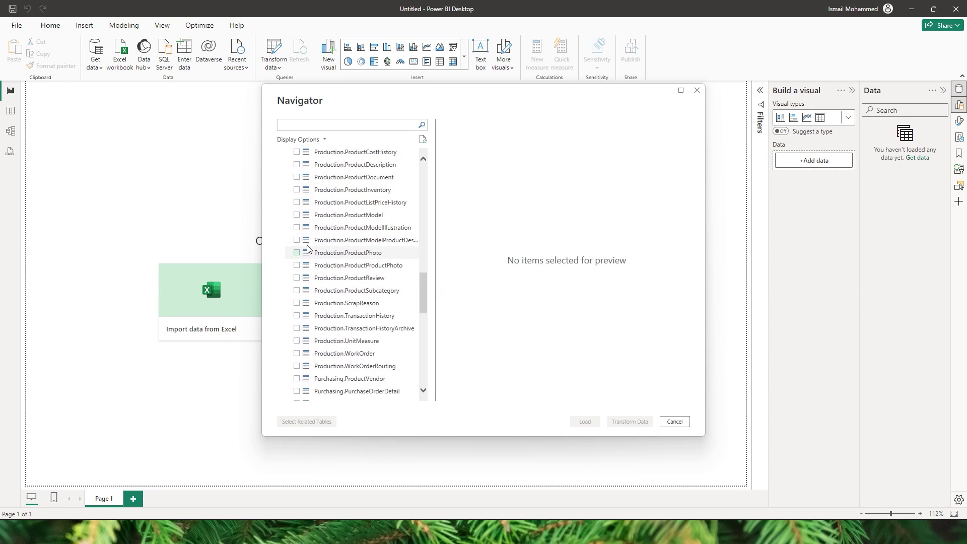
click(297, 241)
click(296, 252)
click(297, 278)
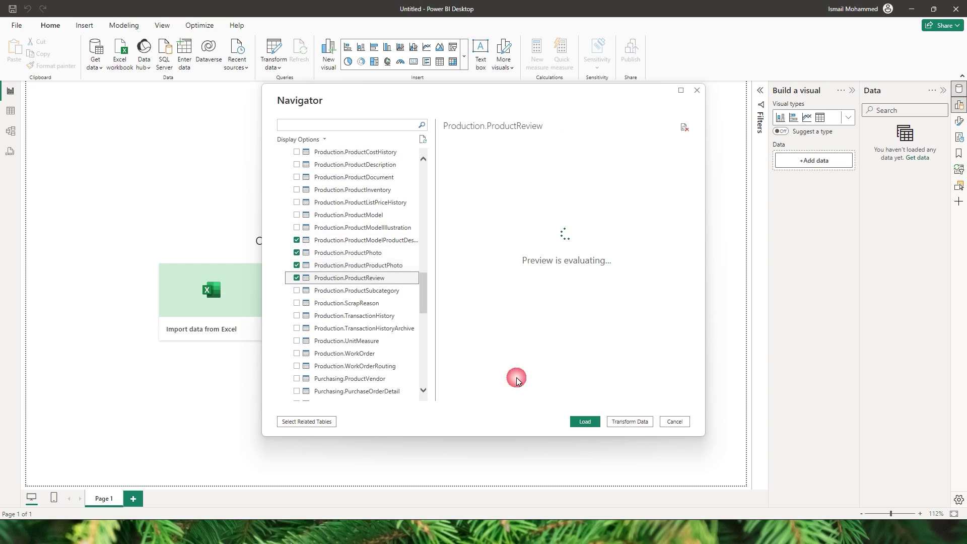
click(585, 421)
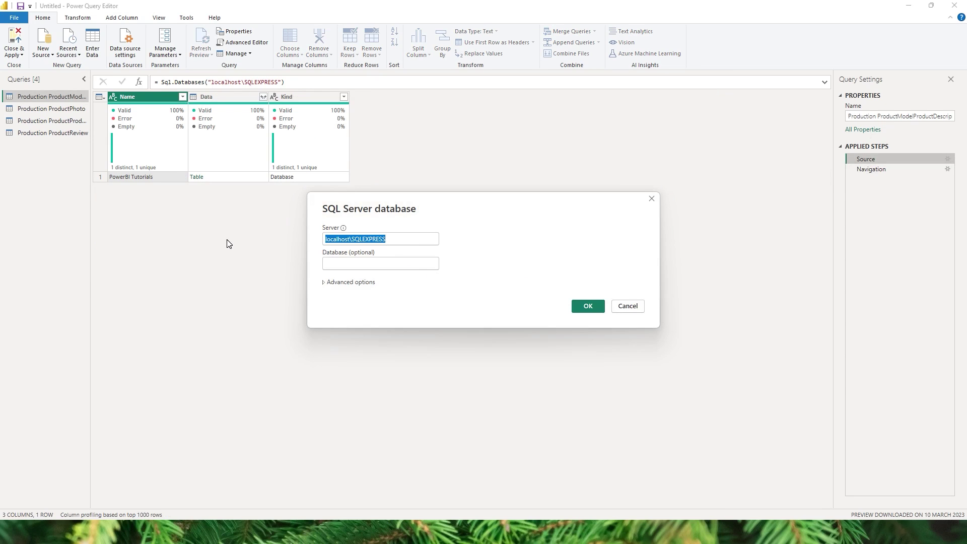
Try to replace localhost with "Pro" in the server name of the product query's Source step.
click(351, 240)
drag(350, 240, 304, 238)
text(Pro)
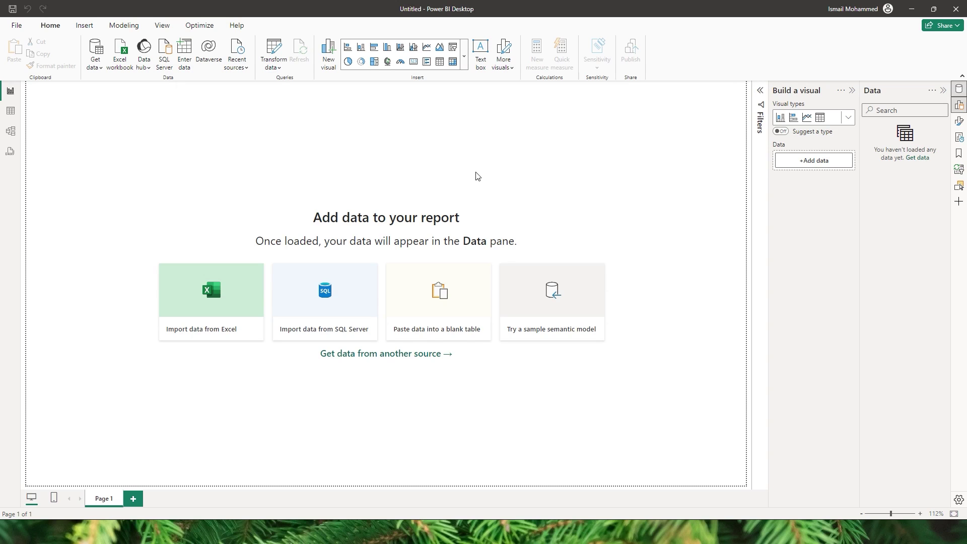
Create a new parameter named DB_Name in the Power Query Editor.
click(276, 69)
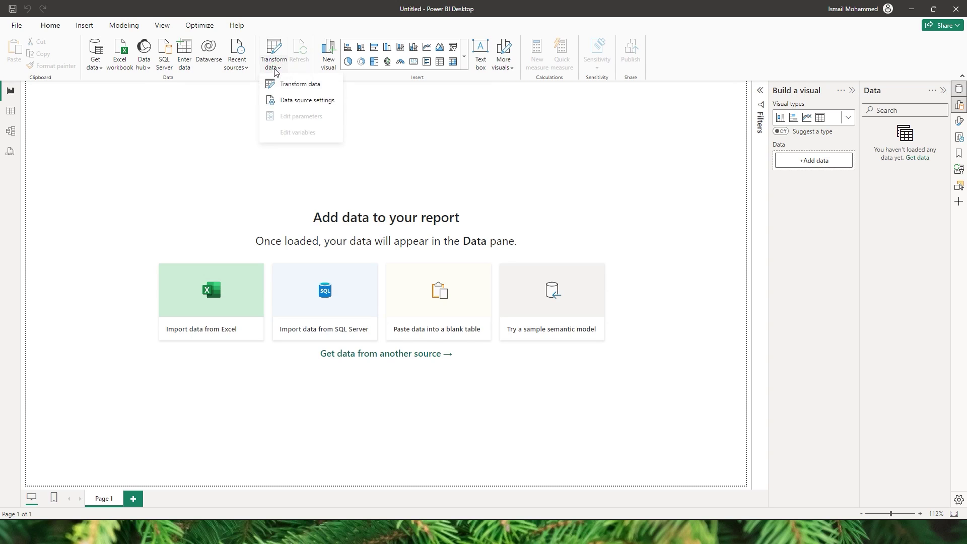
click(289, 91)
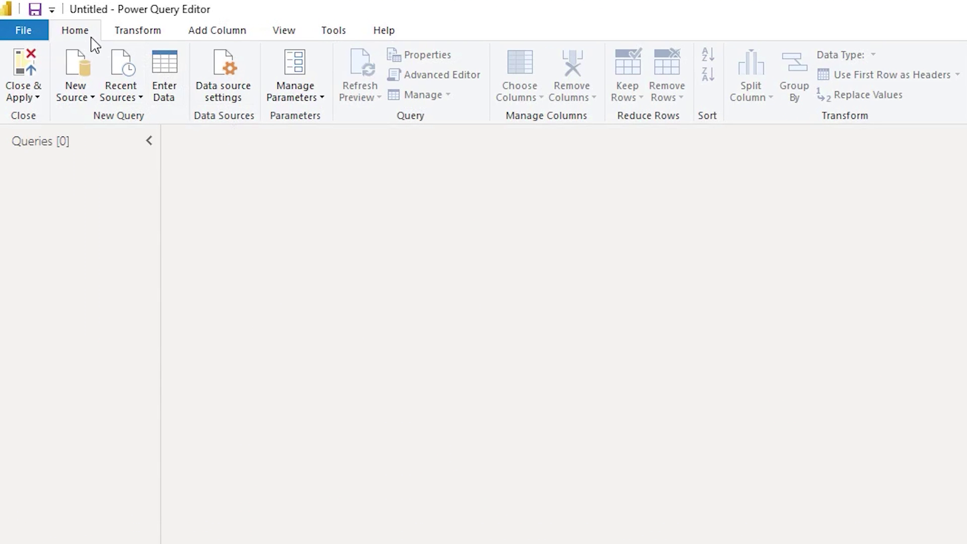
click(313, 102)
click(321, 160)
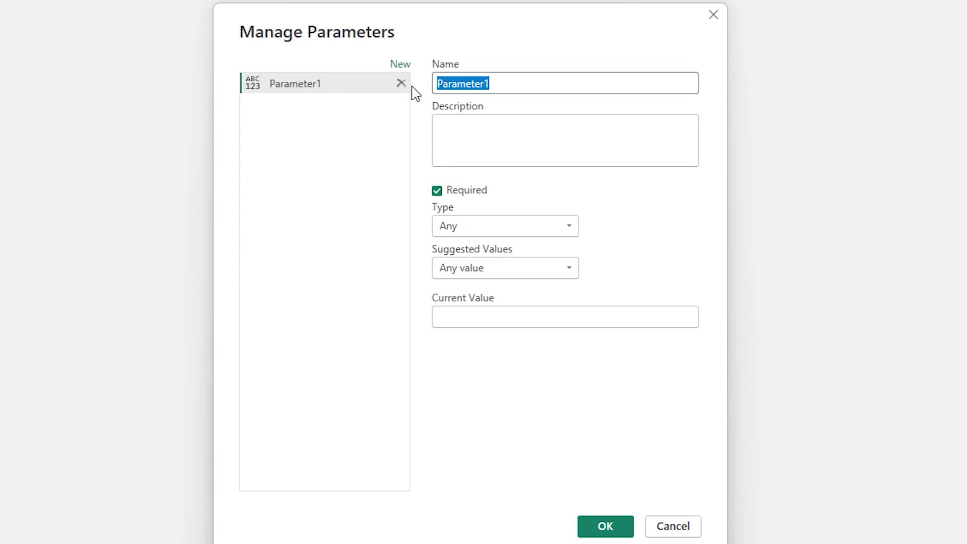
text(DB_Name)
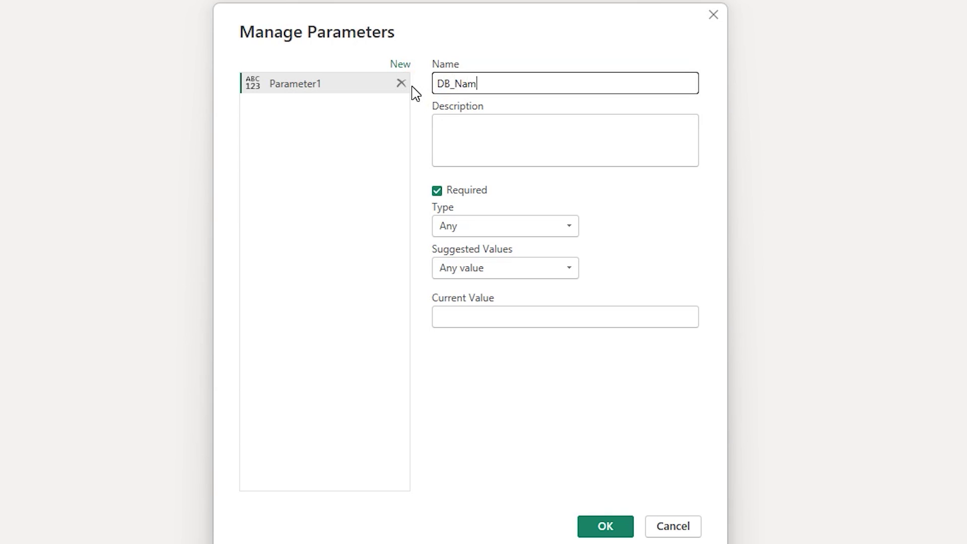
Set the DB_Name parameter's type to Text and its current value to localhost\SQLEXPRESS.
click(501, 226)
click(501, 228)
click(501, 227)
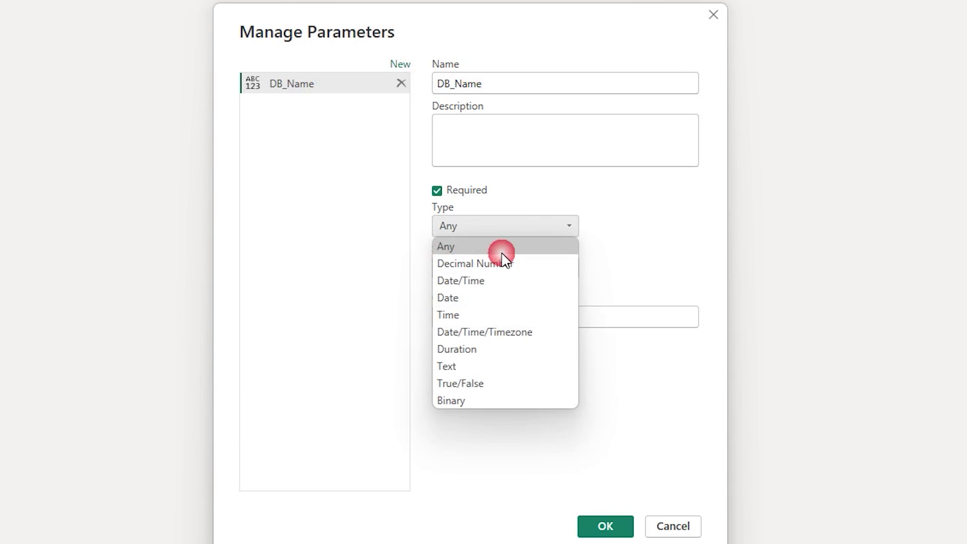
click(473, 363)
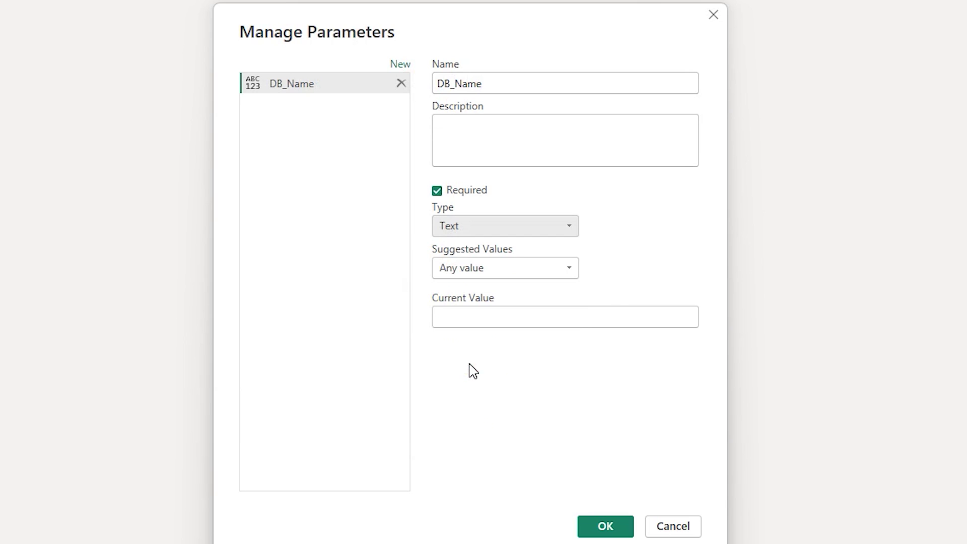
click(471, 318)
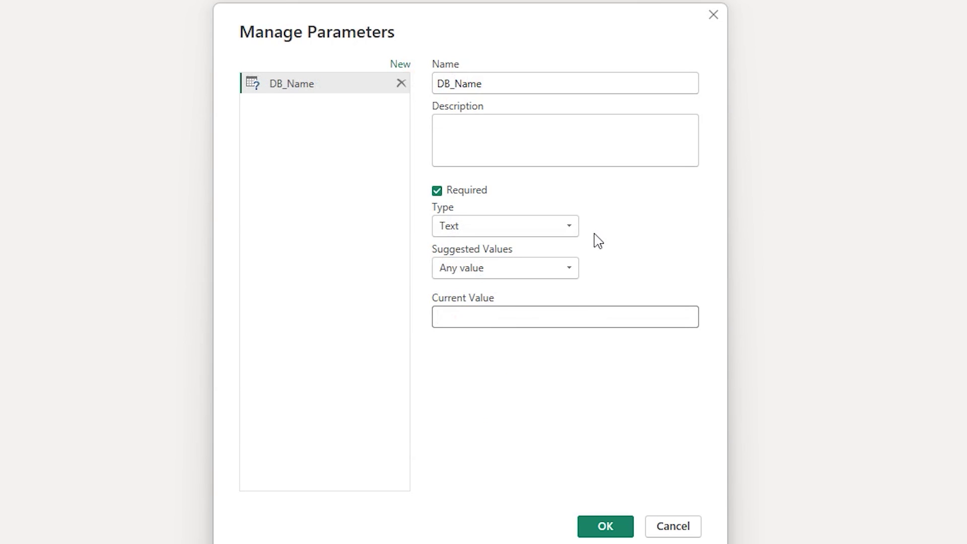
text(localhost\SQLEXPRESS)
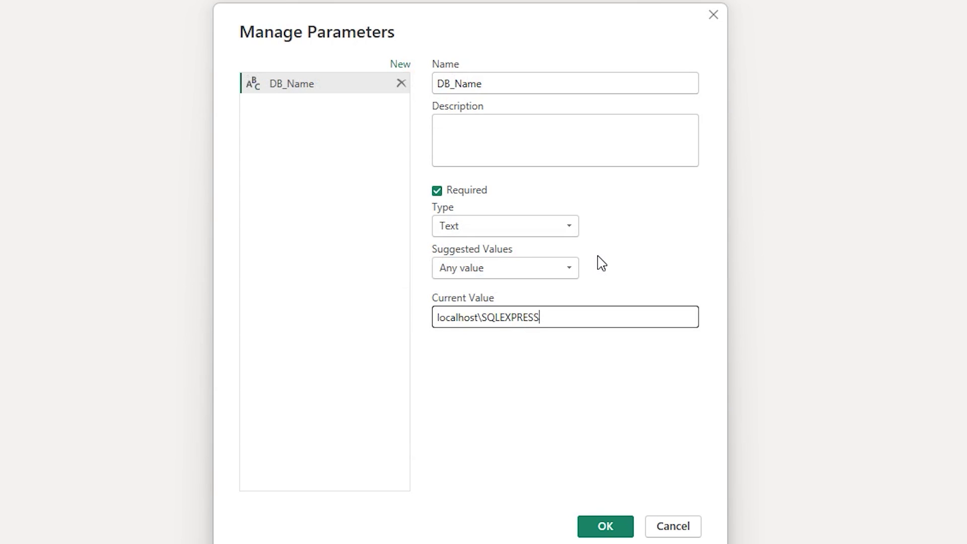
click(598, 528)
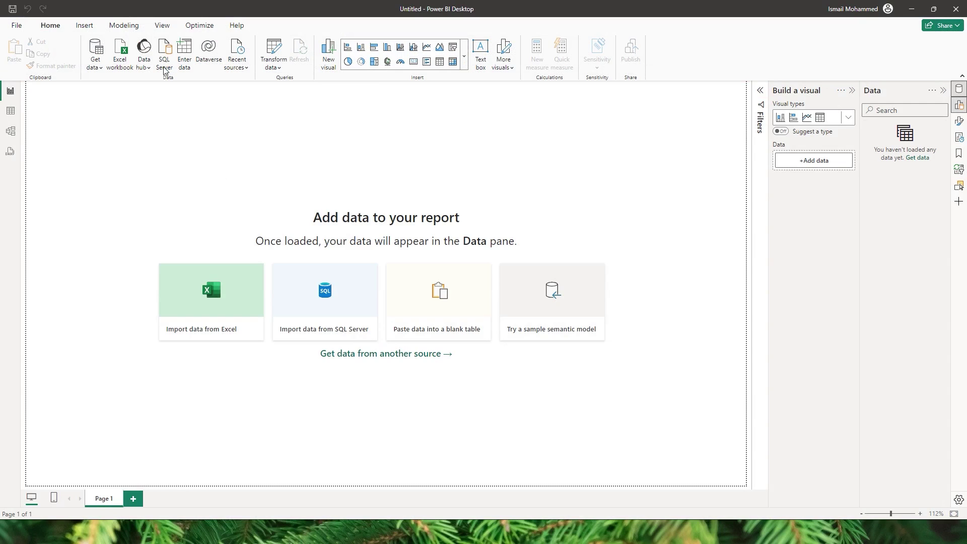
Connect to a SQL Server database in Import mode, using the DB_Name parameter as the server.
click(164, 71)
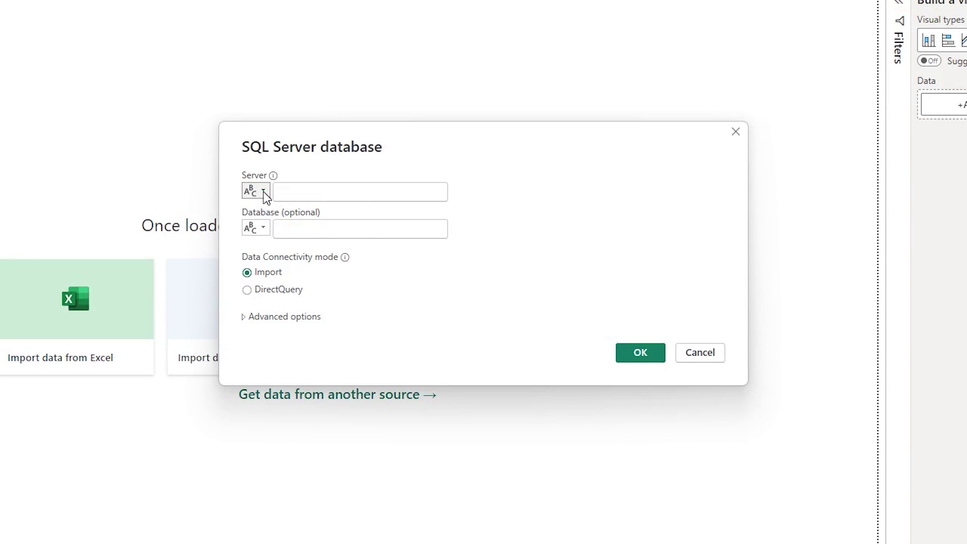
click(264, 194)
click(272, 223)
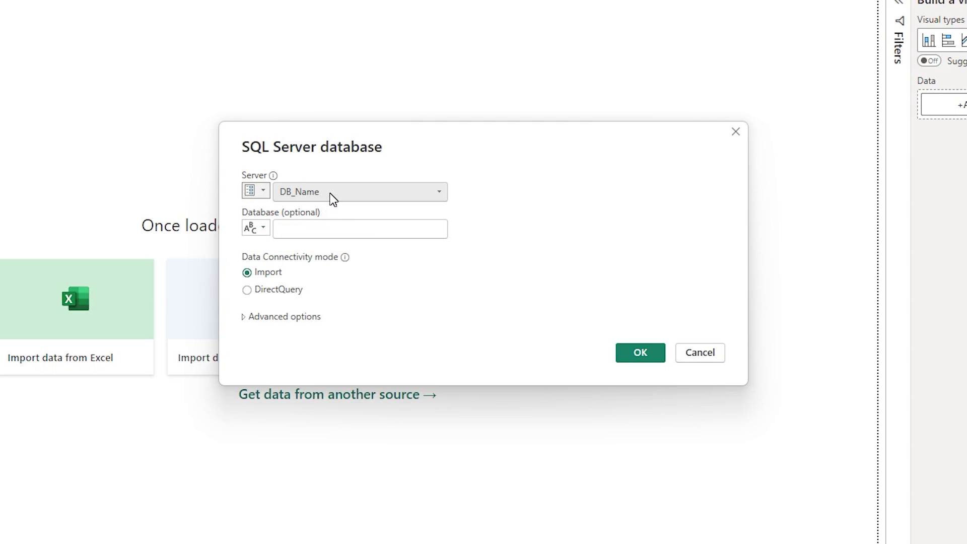
click(632, 357)
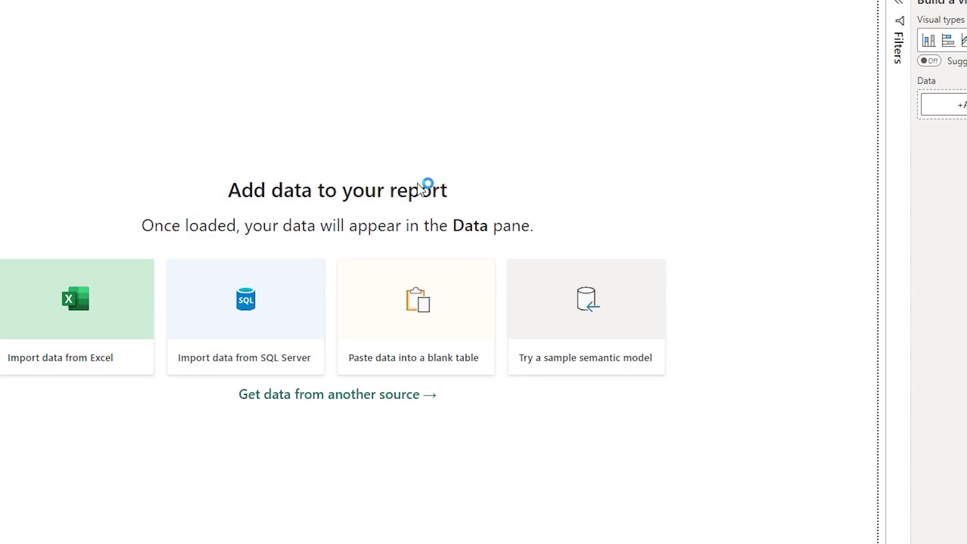
Load the HumanResources Department and HumanResources Employee tables from the AdventureWorks2019 database.
click(187, 115)
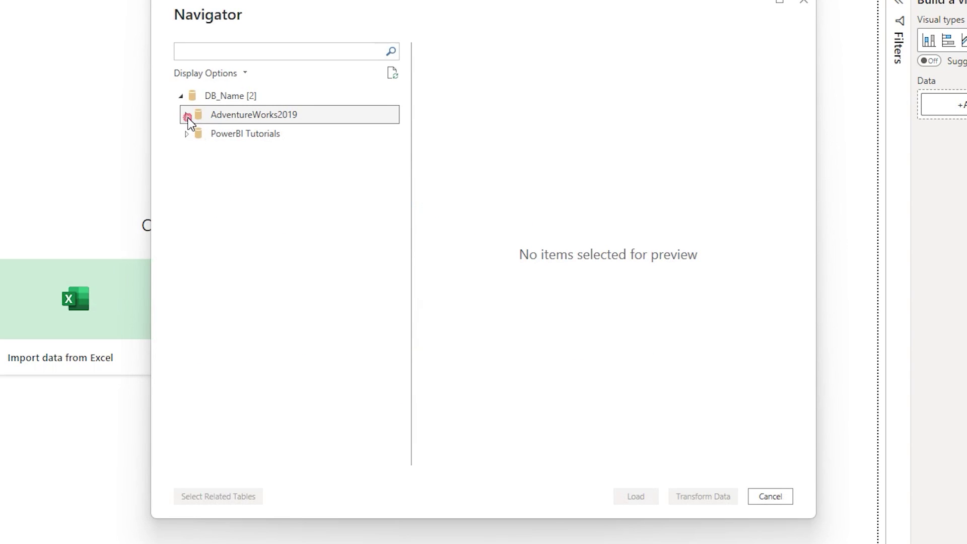
click(203, 227)
click(204, 245)
click(637, 496)
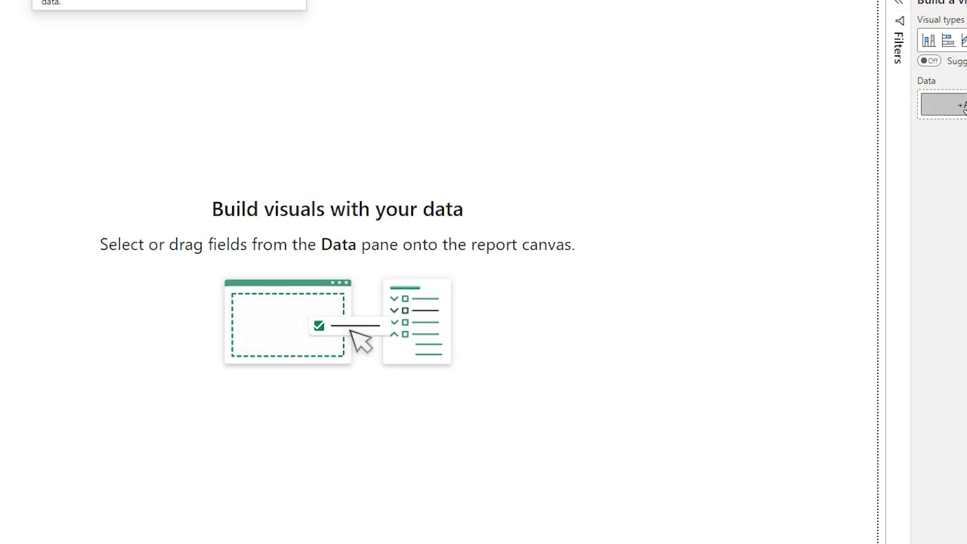
Open the HumanResources Department query for editing and inspect the server setting of its Source step.
right_click(966, 54)
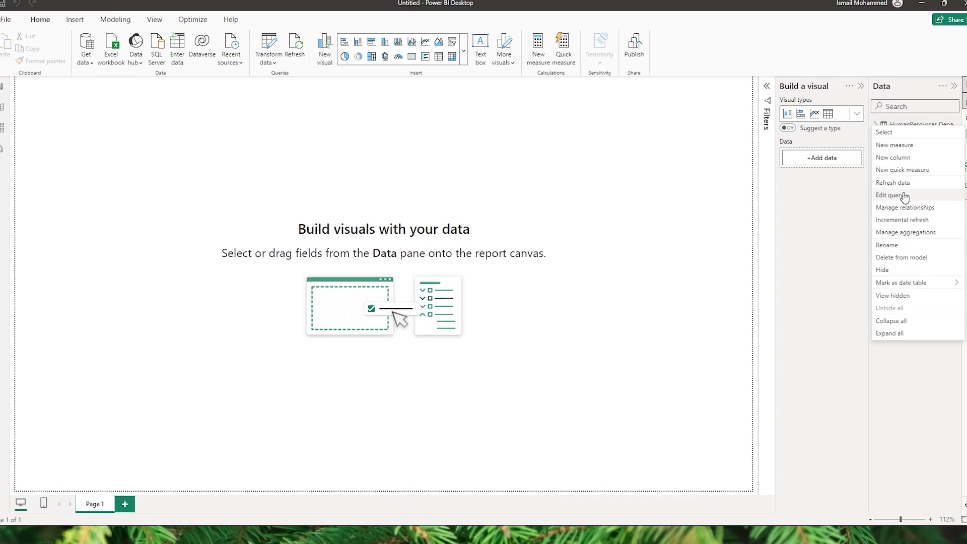
click(892, 196)
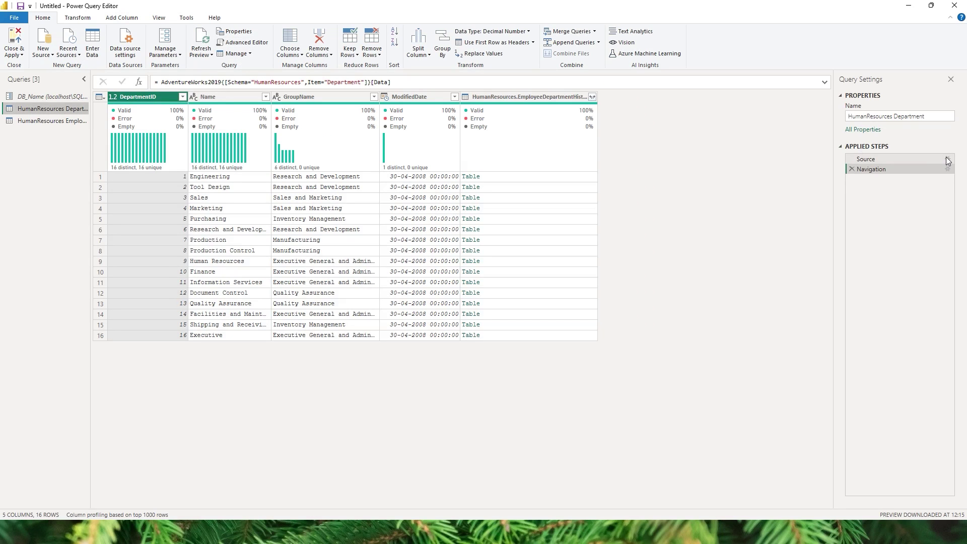
click(887, 159)
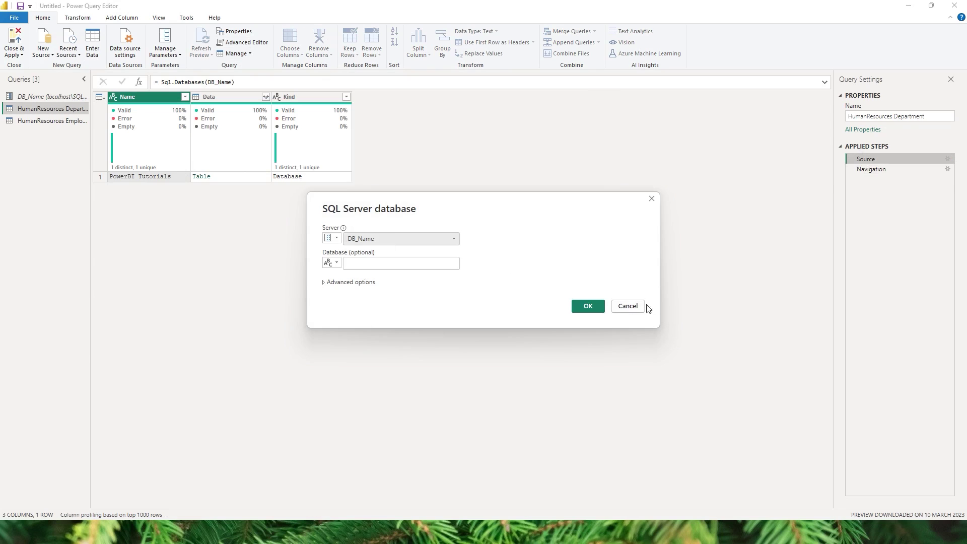
click(637, 310)
Change the DB_Name parameter's current value to Prod\SQLEXPRESS.
mouse_move(185, 169)
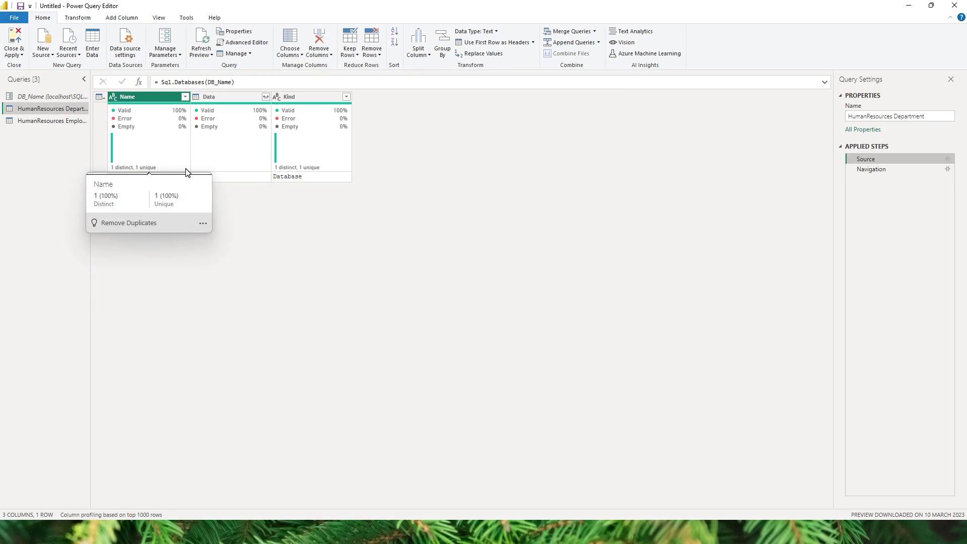
click(64, 98)
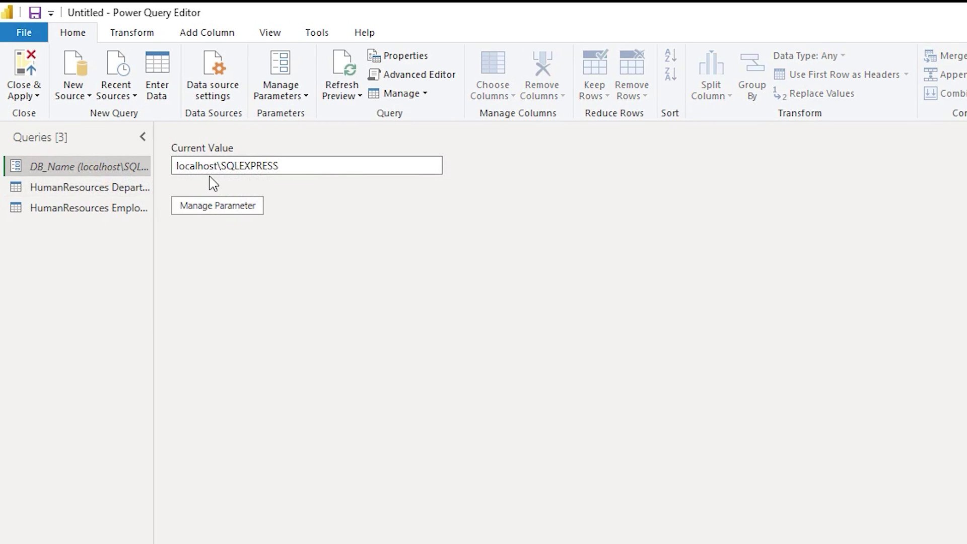
drag(218, 166, 160, 172)
text(Prod)
key(Return)
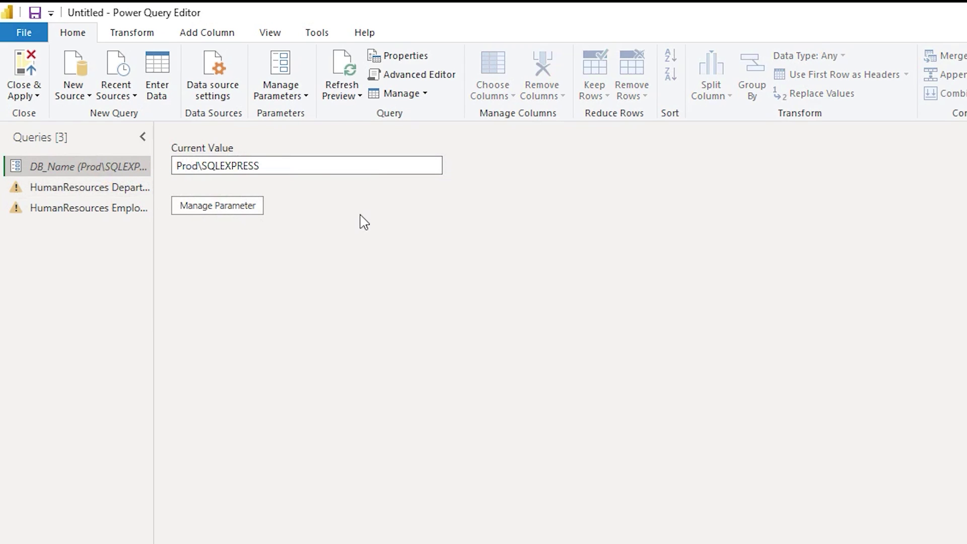
Check the HumanResources Department query's connection and the DB_Name parameter it depends on.
click(62, 189)
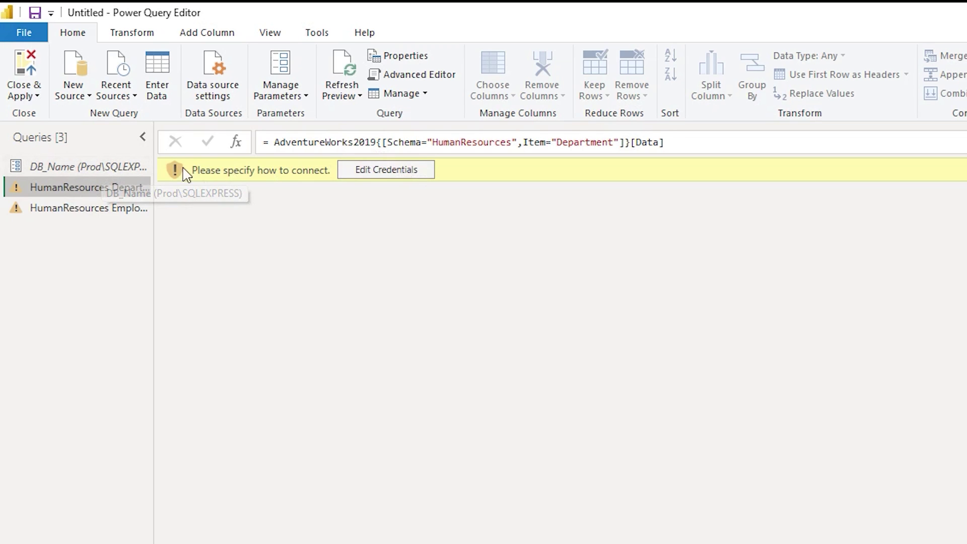
click(97, 166)
click(116, 189)
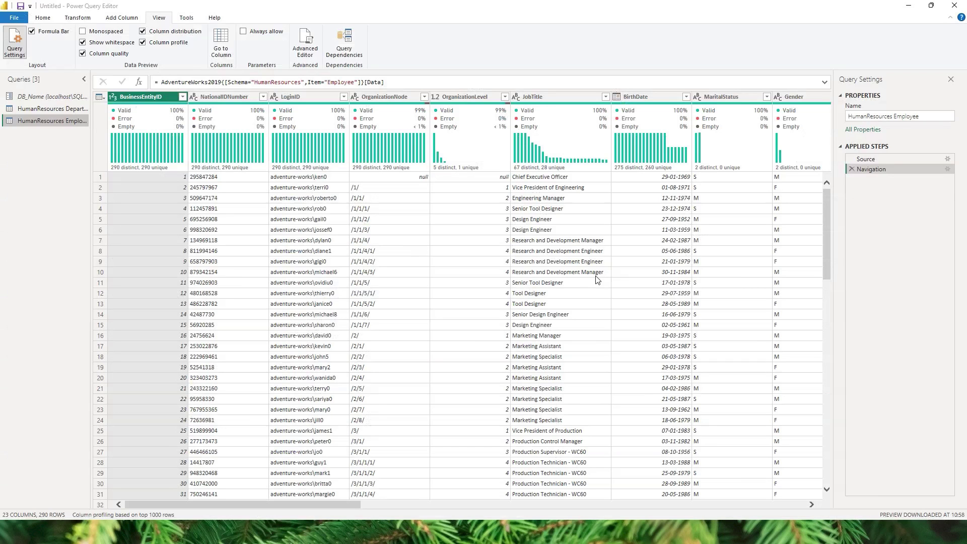
Filter the JobTitle column of the HumanResources Employee query to all titles containing "Manager".
click(597, 280)
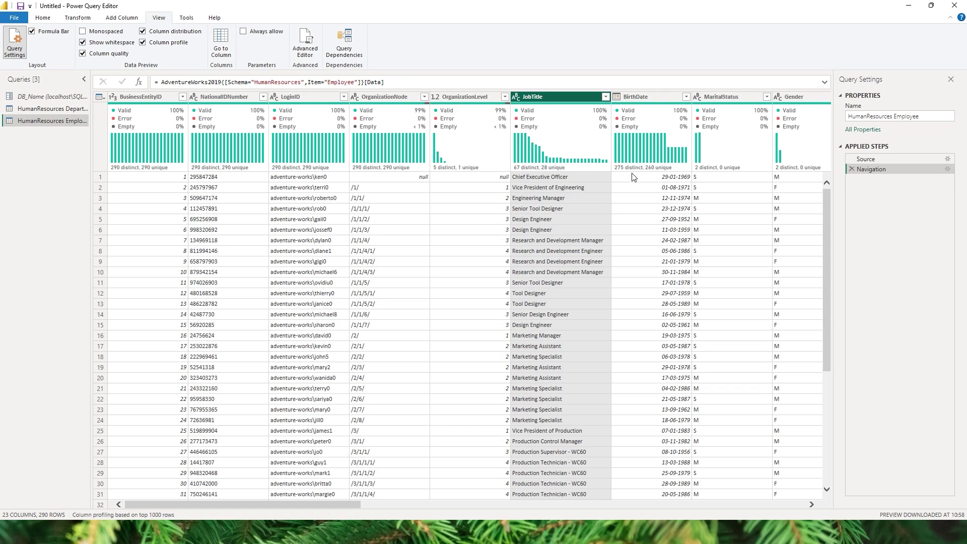
click(606, 97)
click(513, 190)
text(Manager)
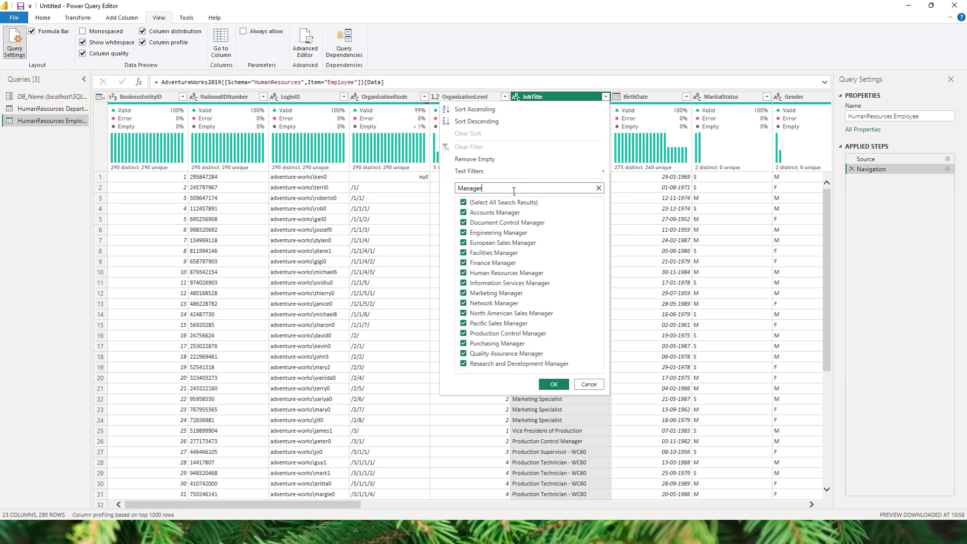
click(554, 385)
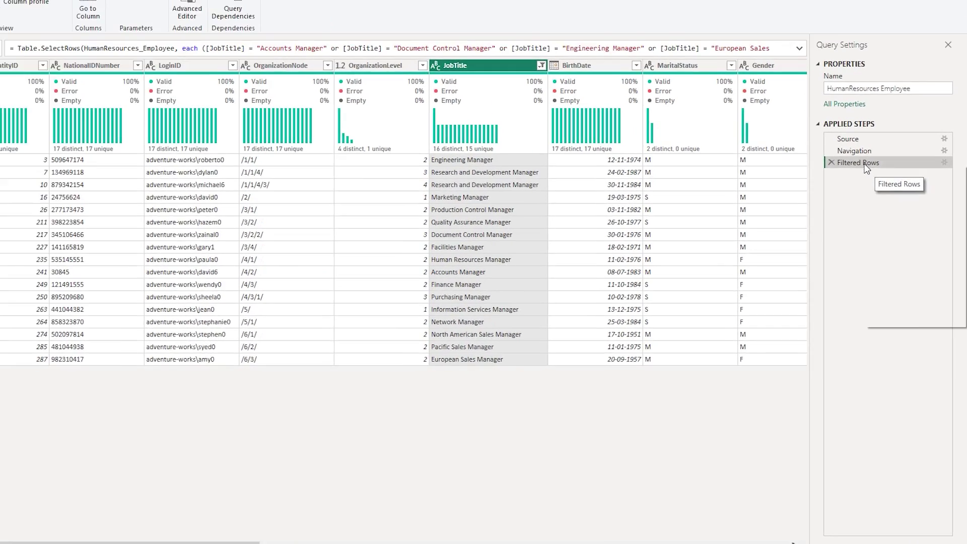
View the native query of the Filtered Rows step and examine its select statement and where clause.
right_click(866, 167)
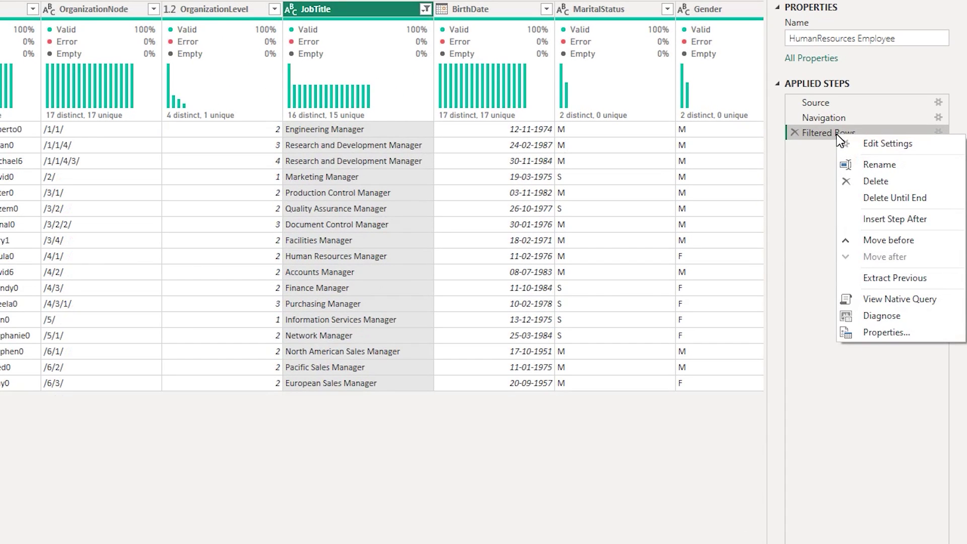
click(889, 301)
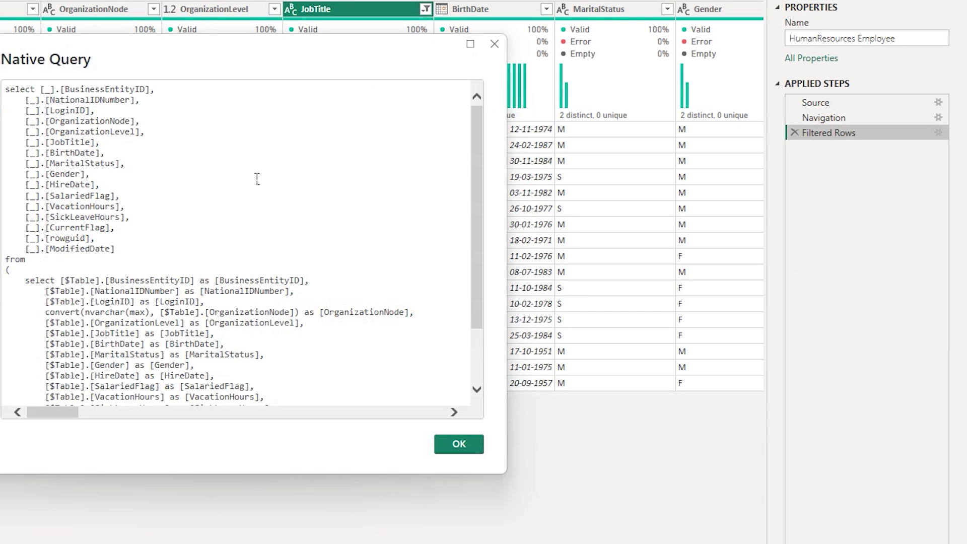
click(347, 174)
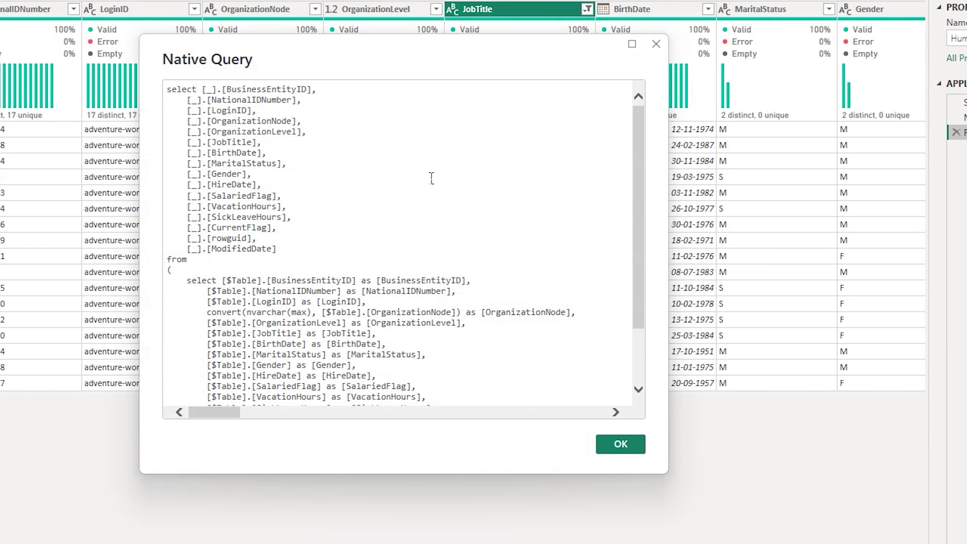
scroll(432, 179, down, 3)
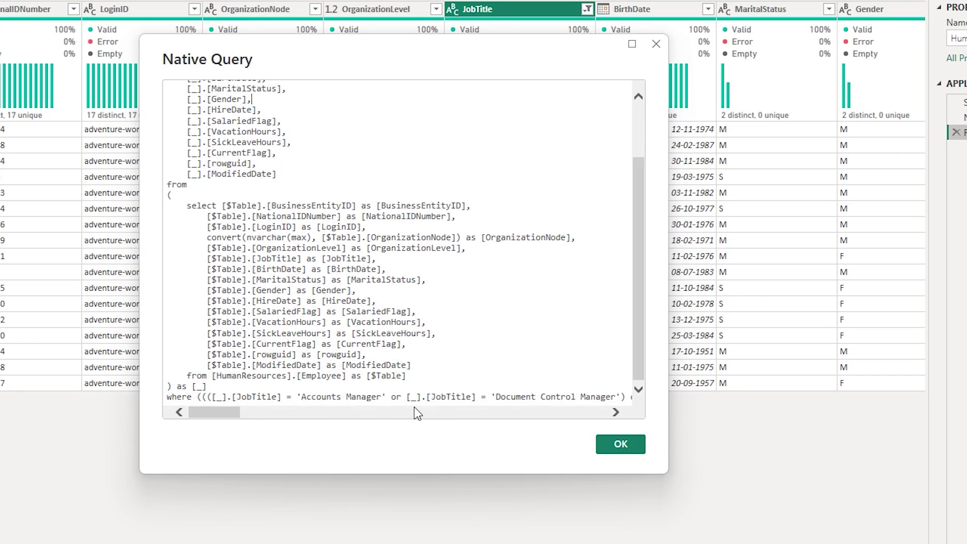
drag(236, 406, 647, 397)
click(638, 450)
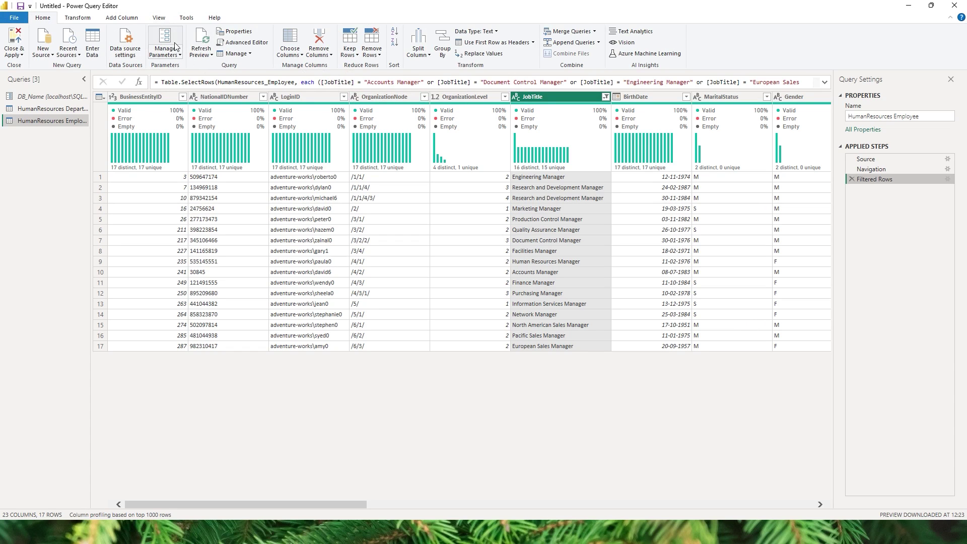
Split the JobTitle column at each space delimiter and check whether the Changed Type step offers a native query.
click(417, 55)
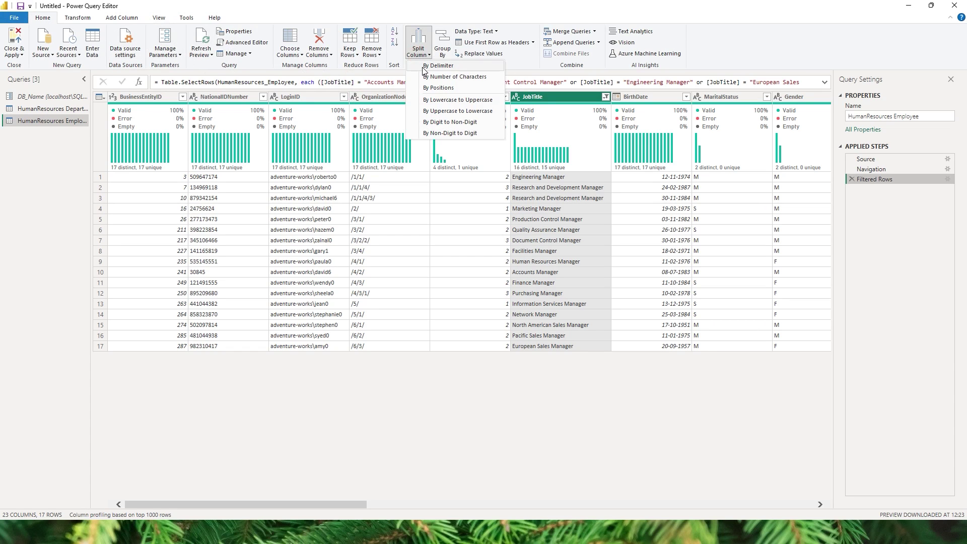
click(434, 66)
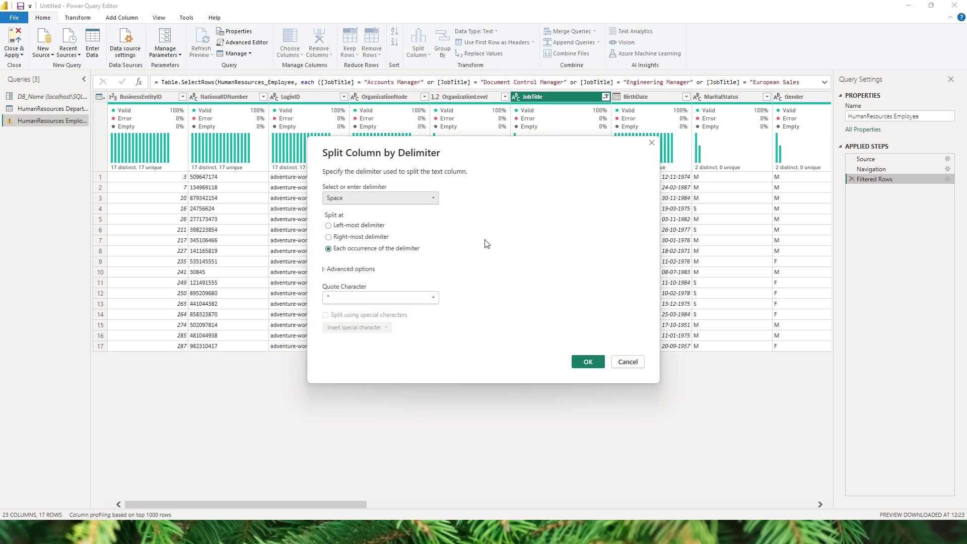
click(588, 362)
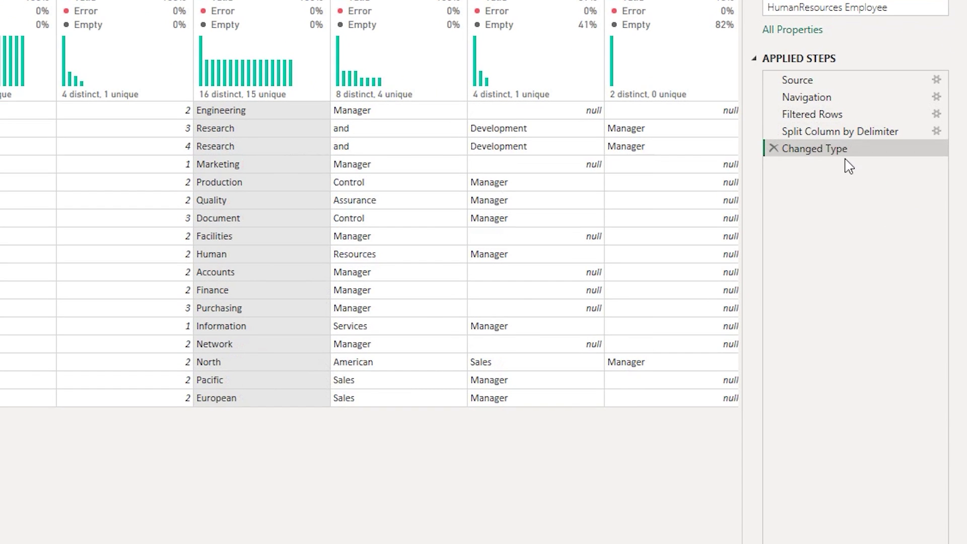
right_click(838, 150)
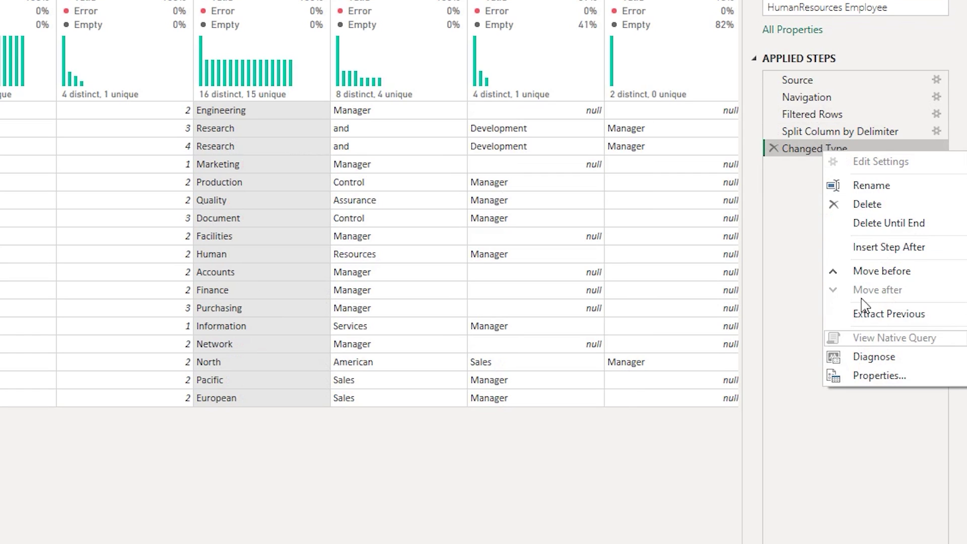
click(790, 212)
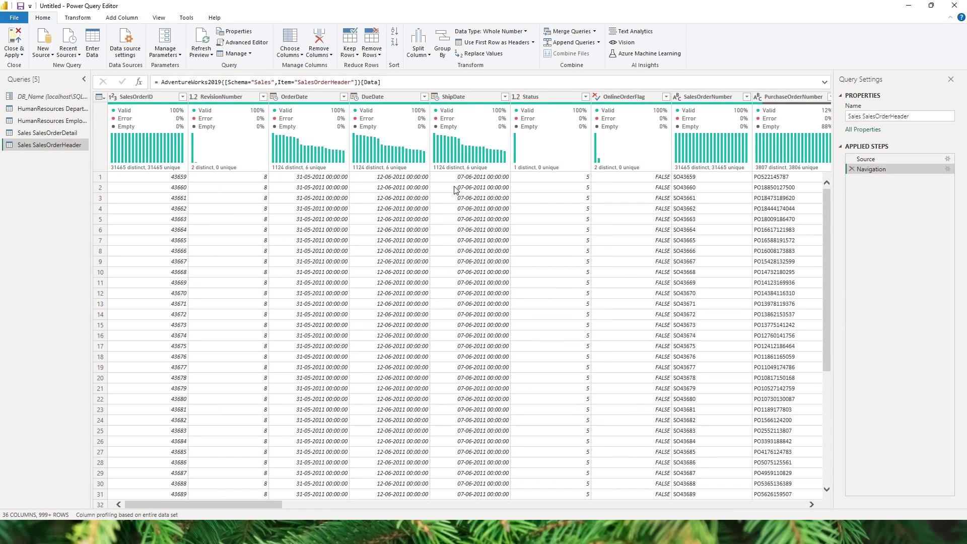
Sort the Sales SalesOrderHeader query ascending by DueDate, SalesOrderNumber and OrderDate.
click(424, 97)
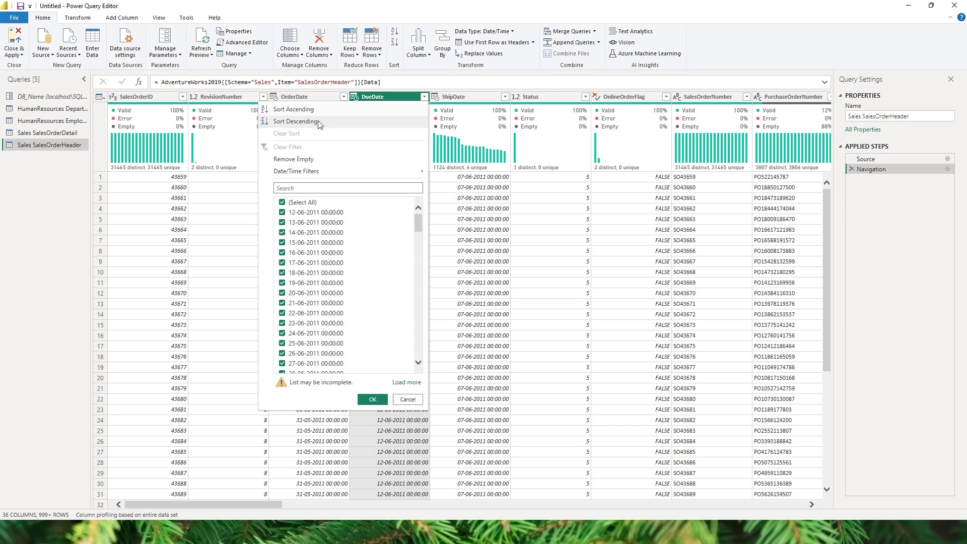
click(302, 109)
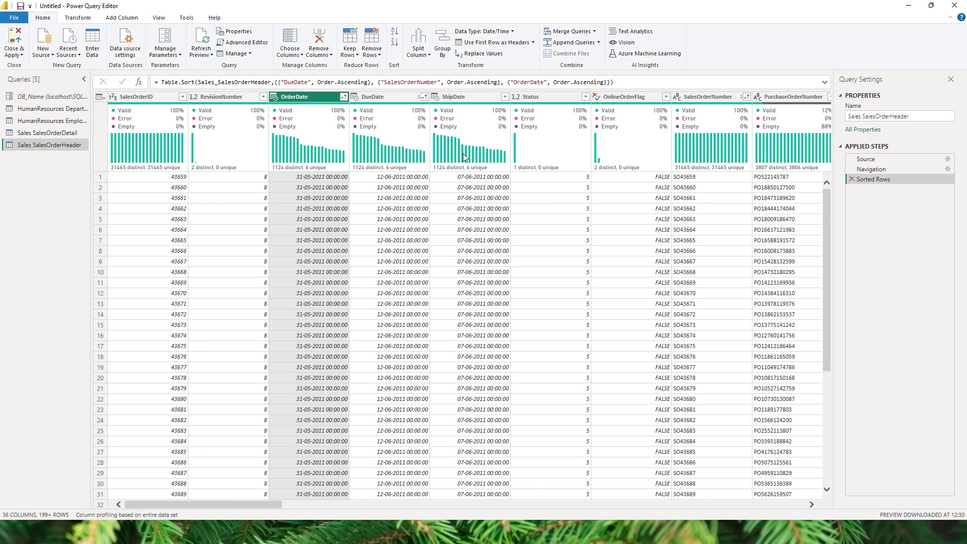
Keep only the top 100 rows of the sorted Sales SalesOrderHeader query.
click(350, 52)
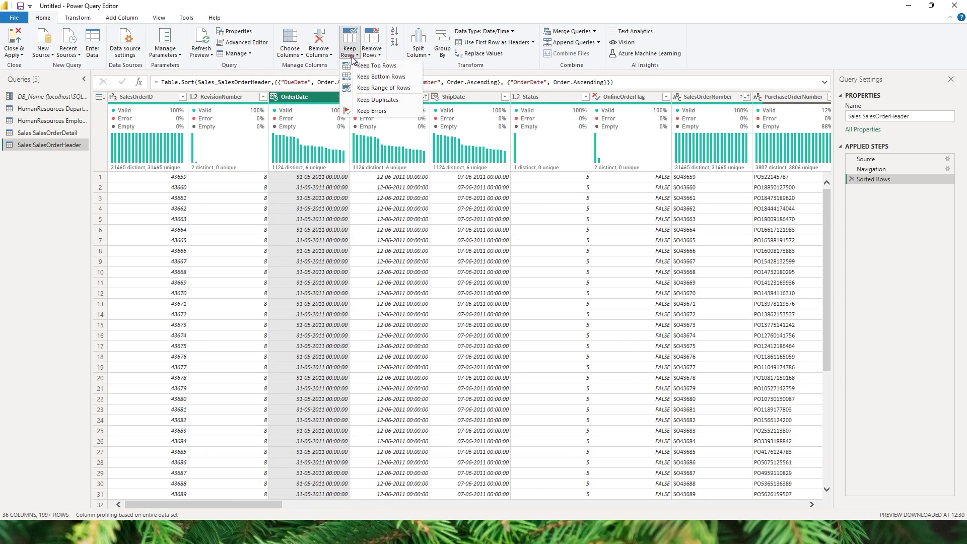
click(360, 66)
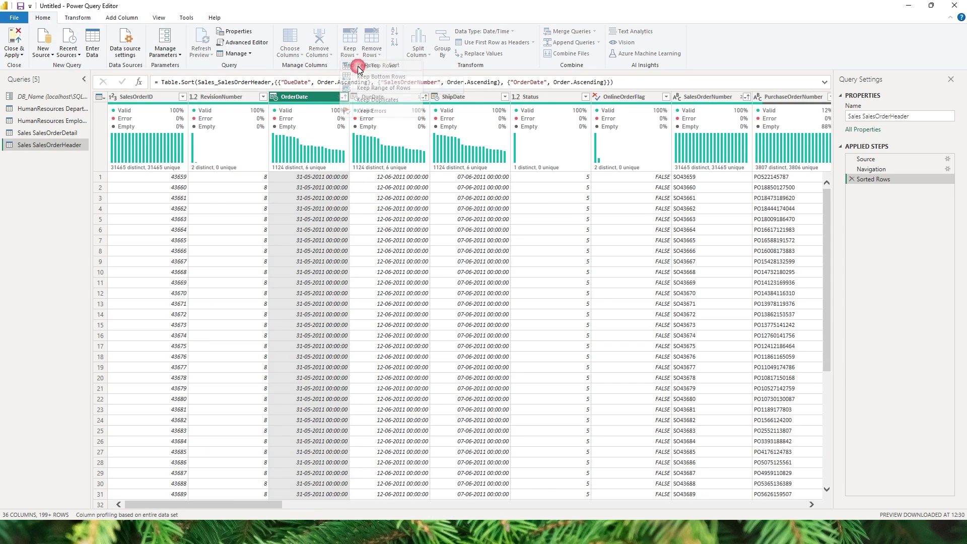
text(100)
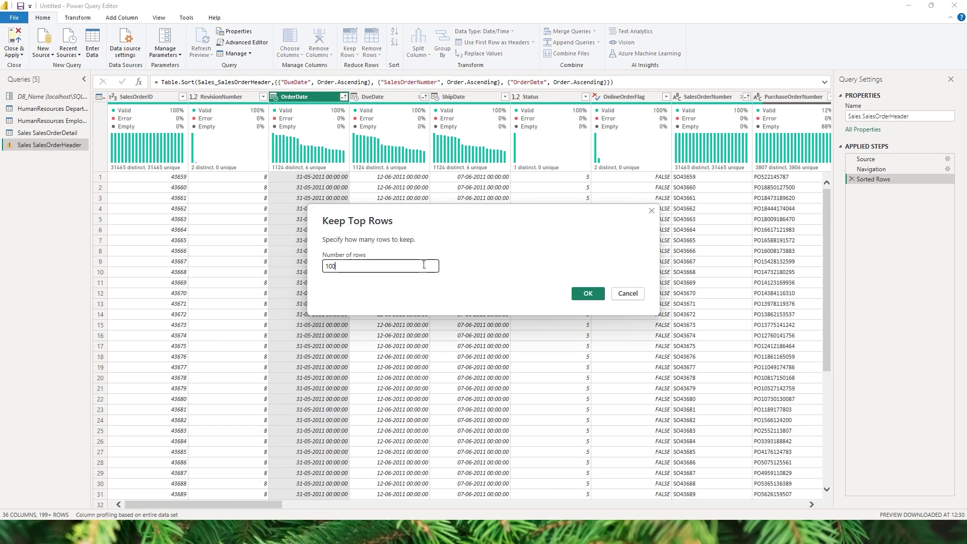
click(588, 299)
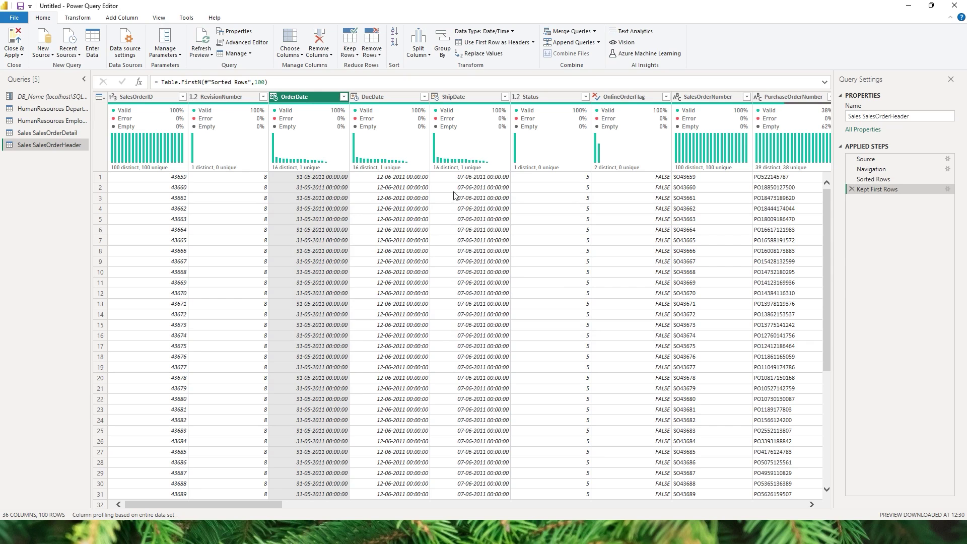
Expand Sales.SalesTerritory to its Name field and Sales.SalesOrderDetail to its OrderQty field, using the original column names as prefixes.
click(483, 346)
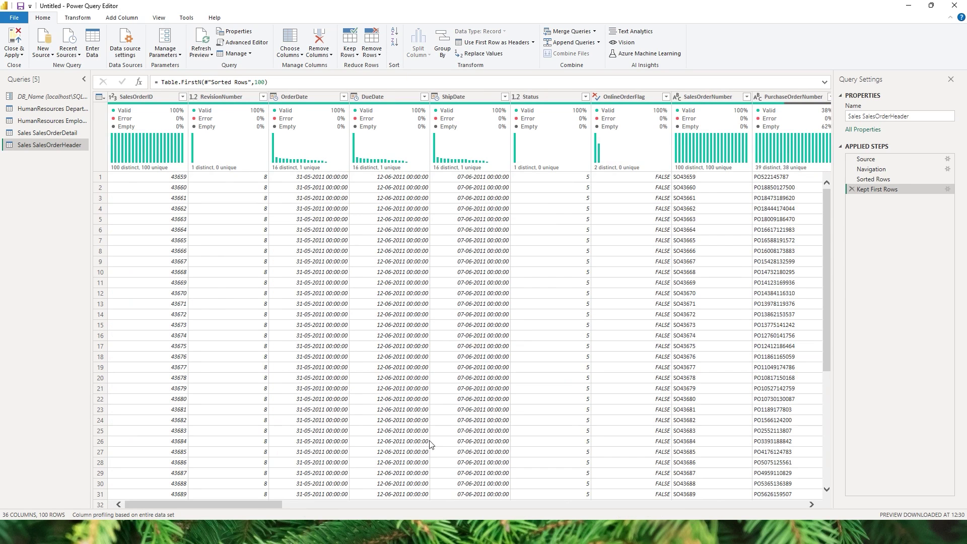
drag(253, 505, 771, 504)
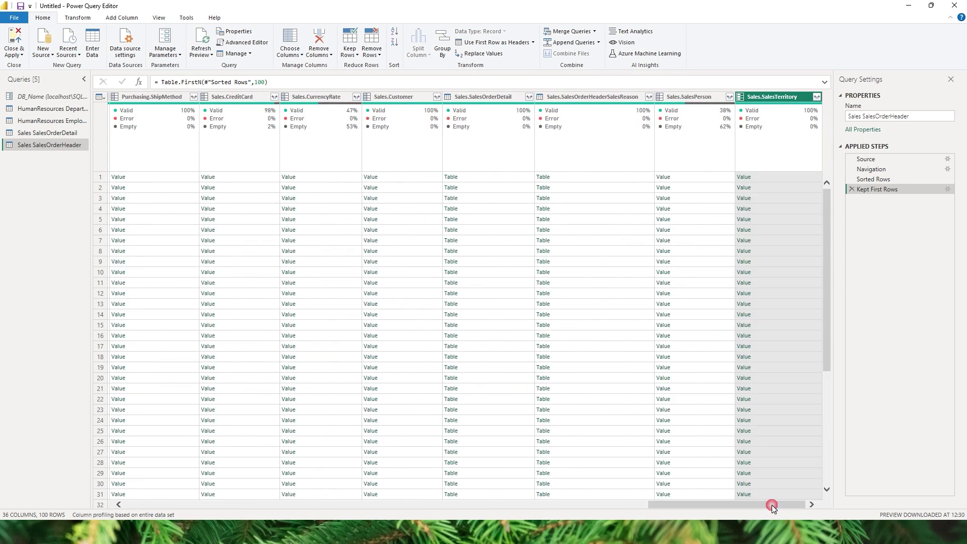
click(817, 97)
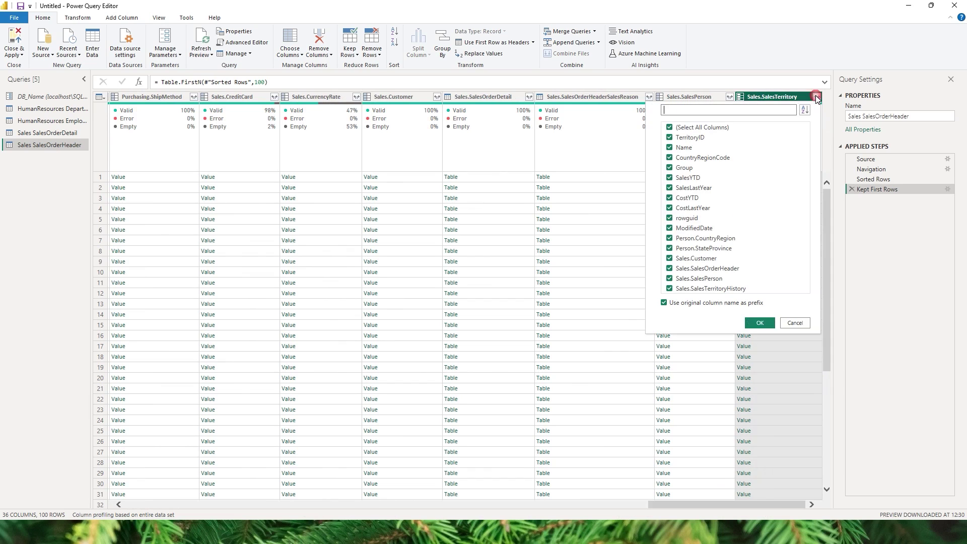
click(670, 127)
click(670, 148)
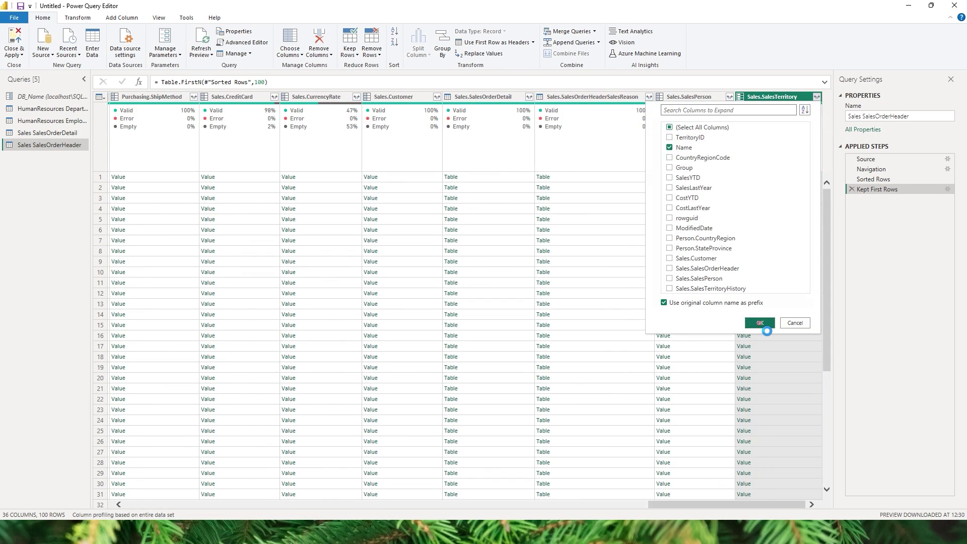
click(760, 322)
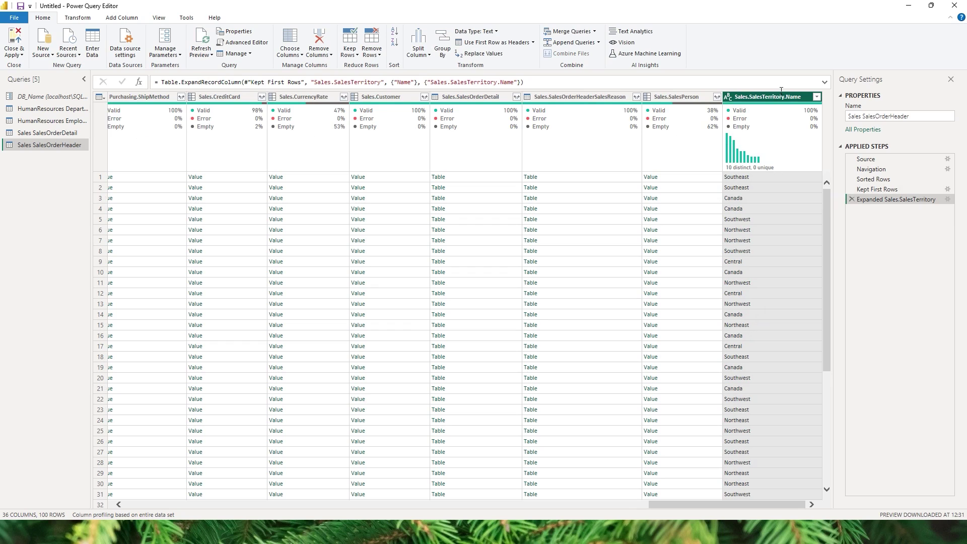
mouse_move(776, 165)
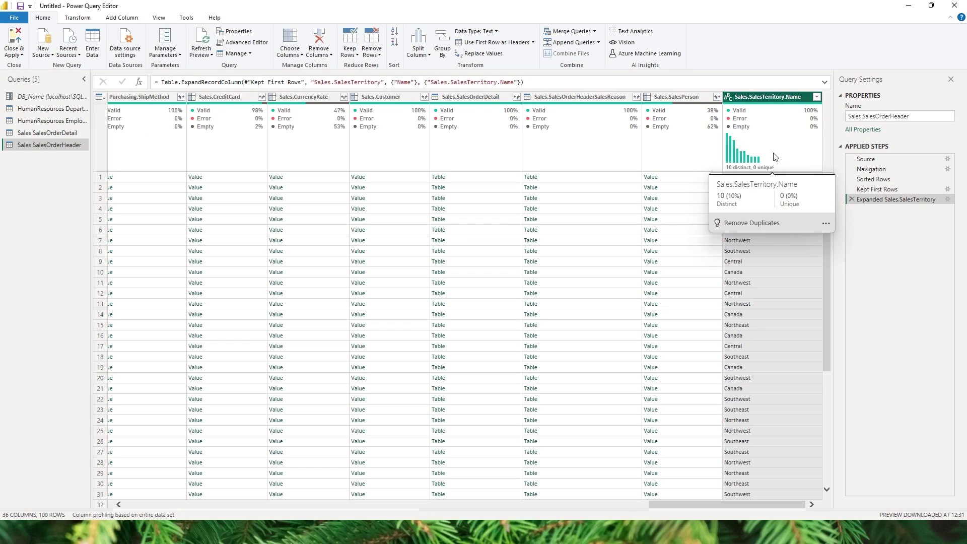
mouse_move(761, 120)
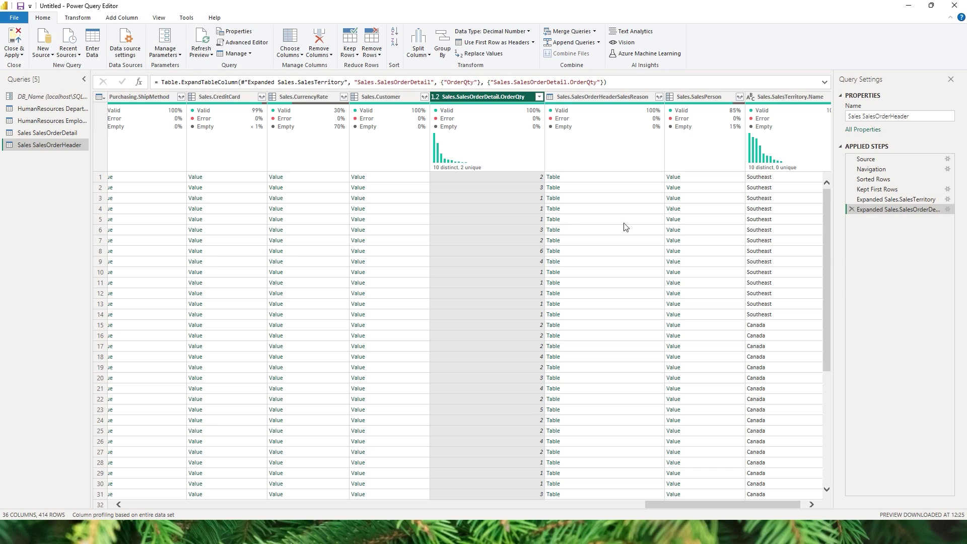
Delete the Kept First Rows step from the Sales SalesOrderHeader query.
click(851, 191)
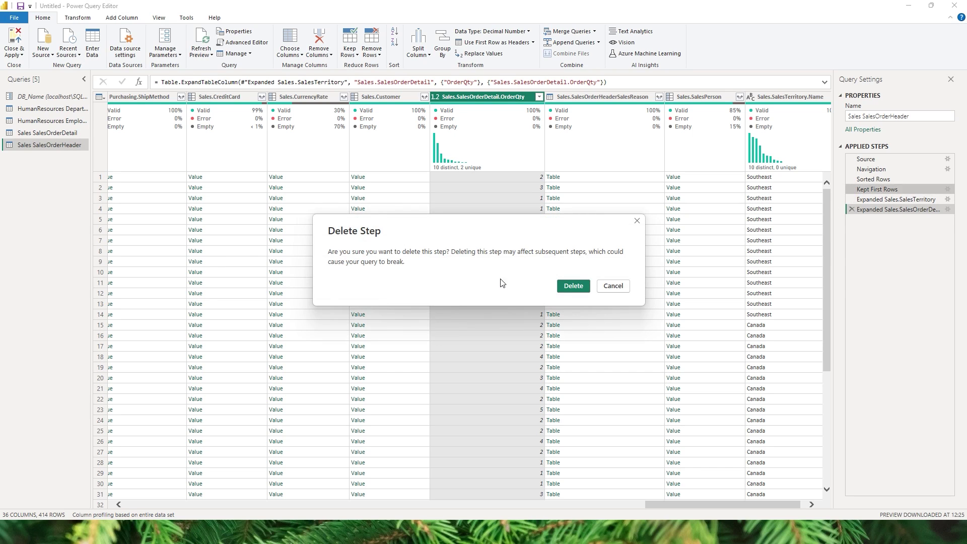
click(572, 287)
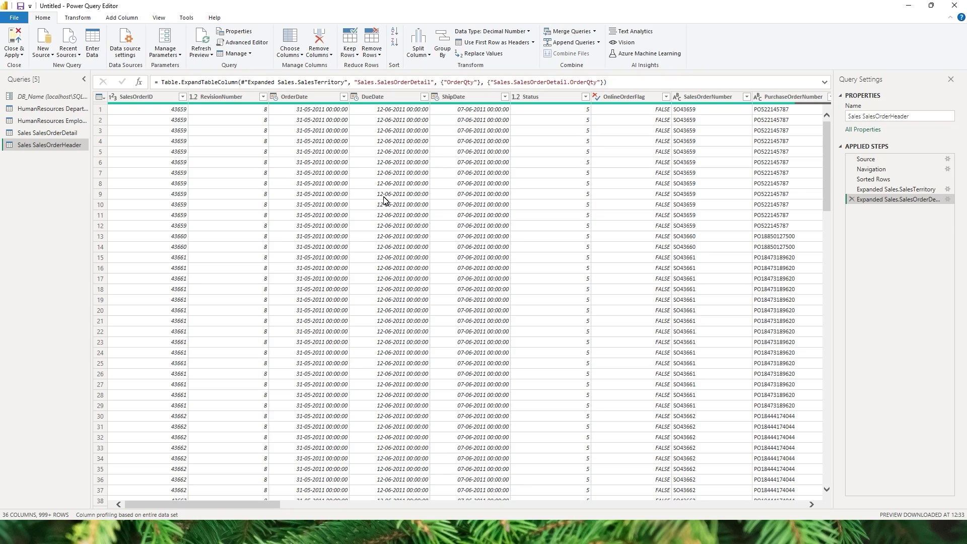
Turn on column quality in the data preview and inspect the quality details of the RevisionNumber and SalesOrderID columns.
click(154, 18)
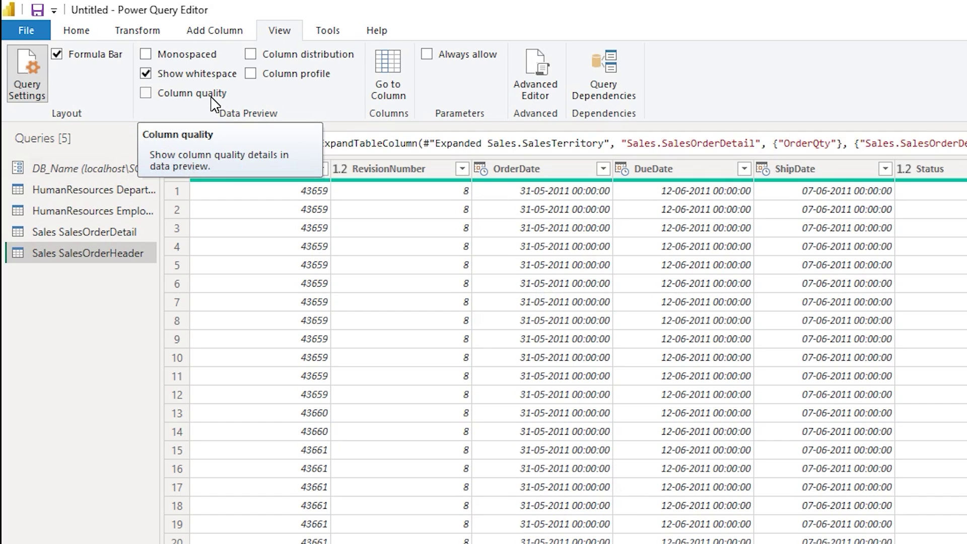
click(147, 94)
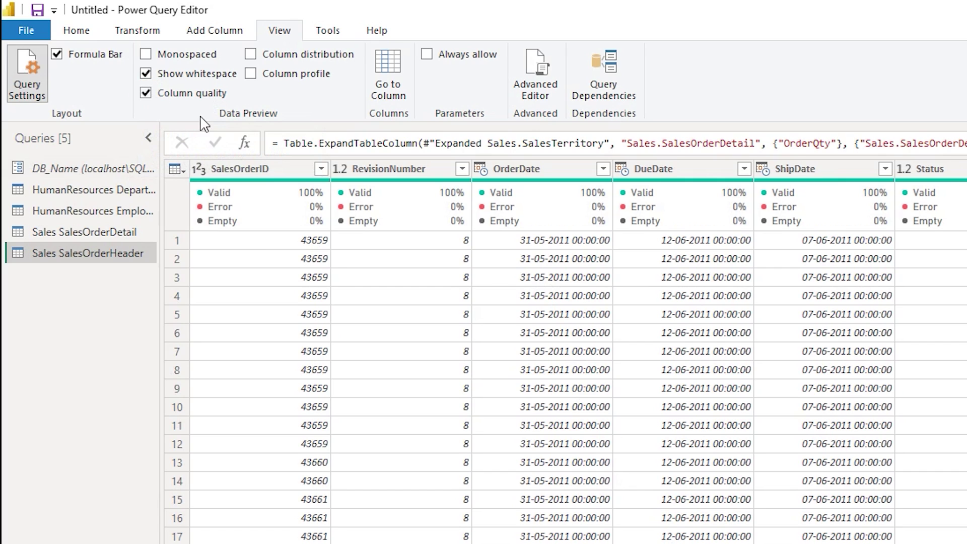
mouse_move(352, 205)
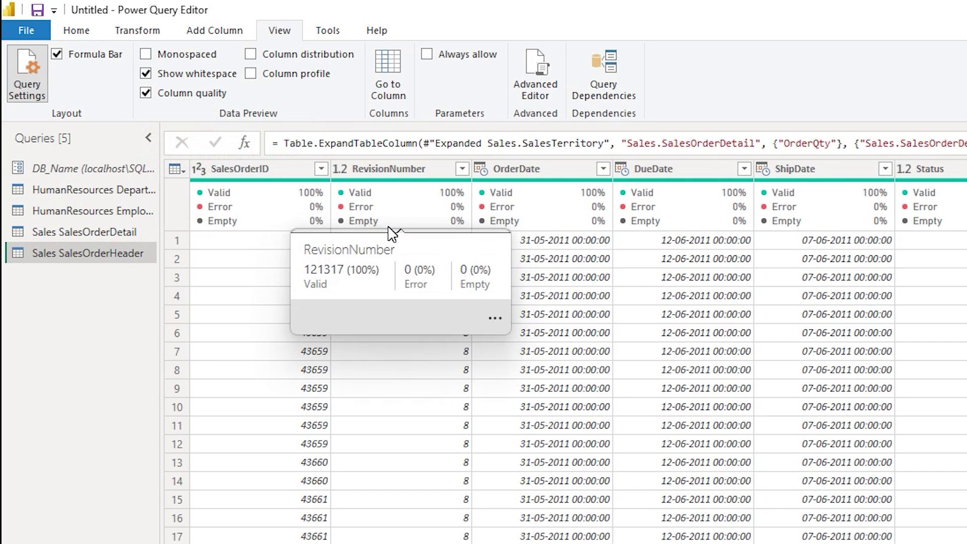
click(266, 173)
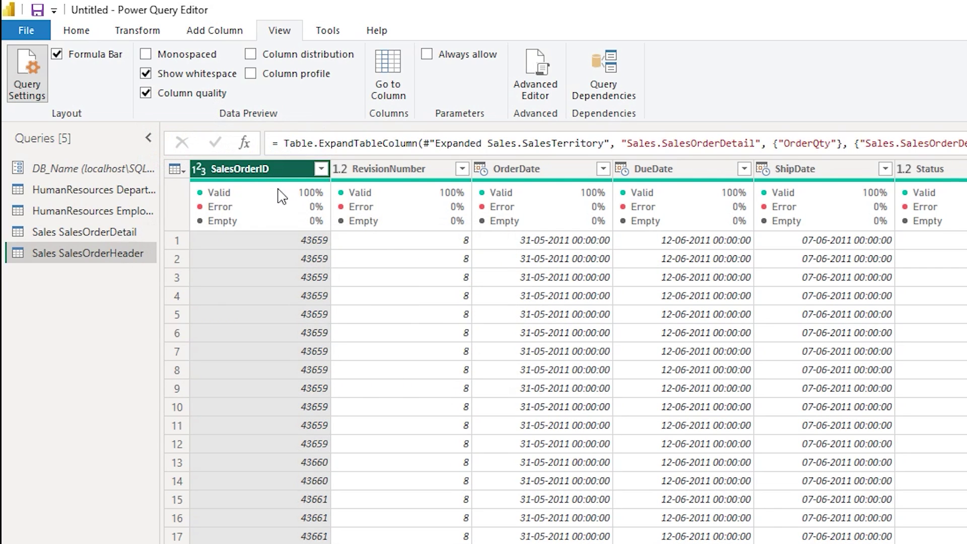
mouse_move(231, 201)
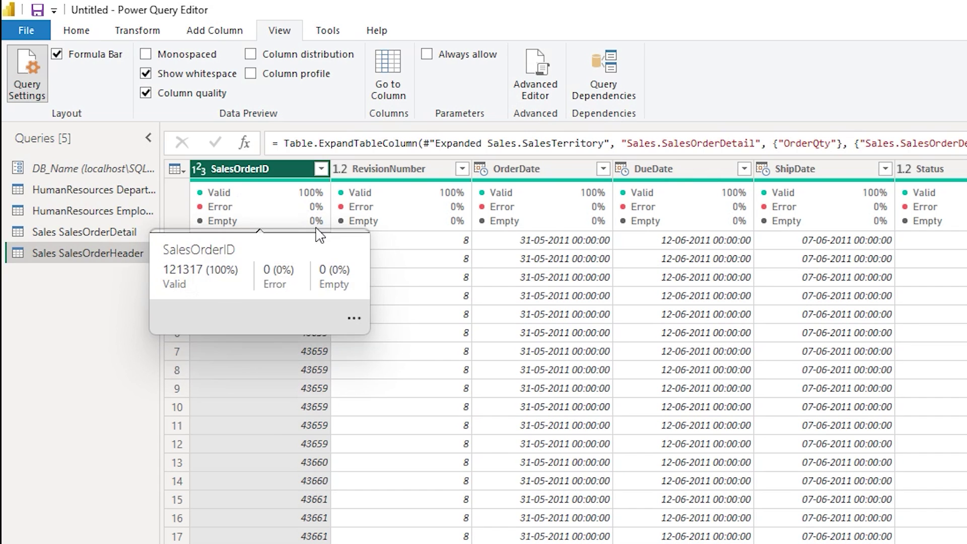
Examine the valid, error and empty shares of the PurchaseOrderNumber column and look at its list of filter values.
scroll(873, 422, right, 10)
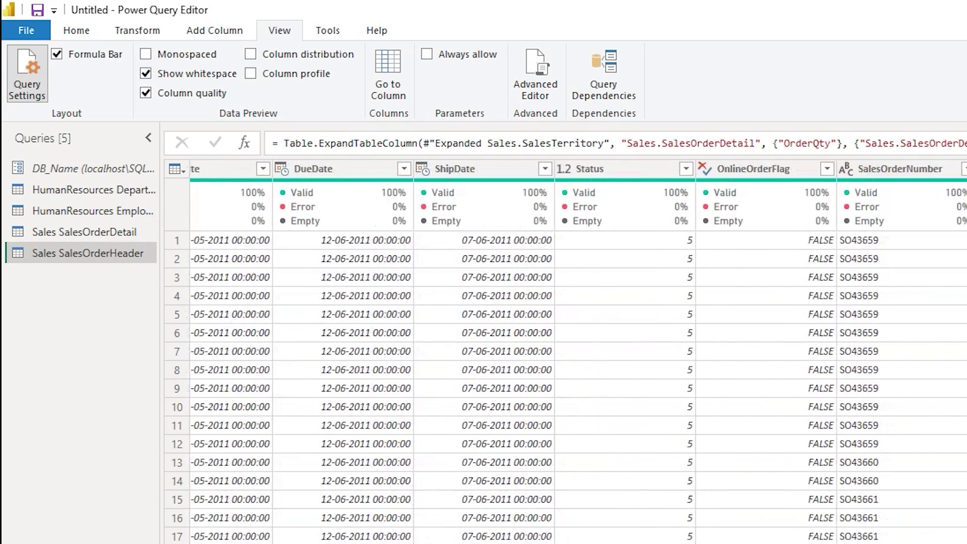
mouse_move(701, 192)
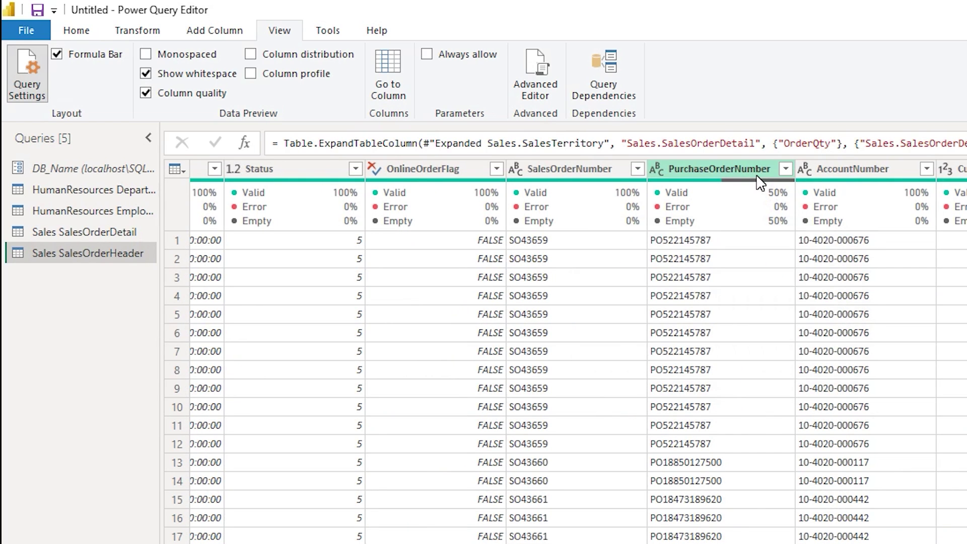
mouse_move(760, 233)
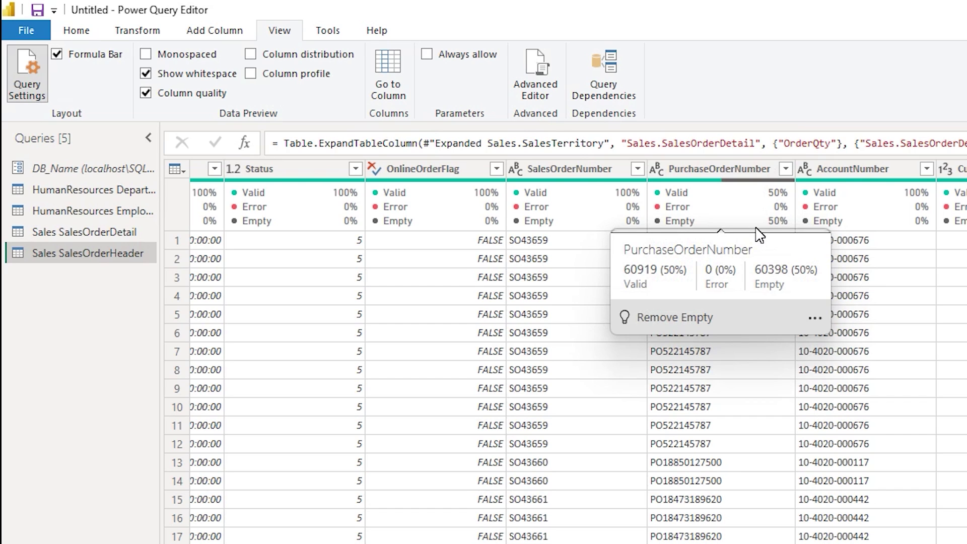
click(786, 169)
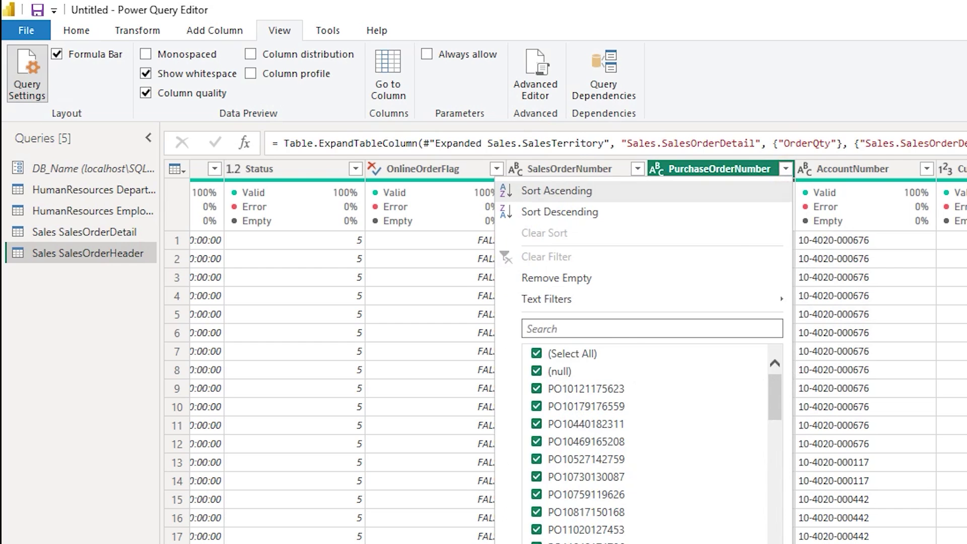
key(Escape)
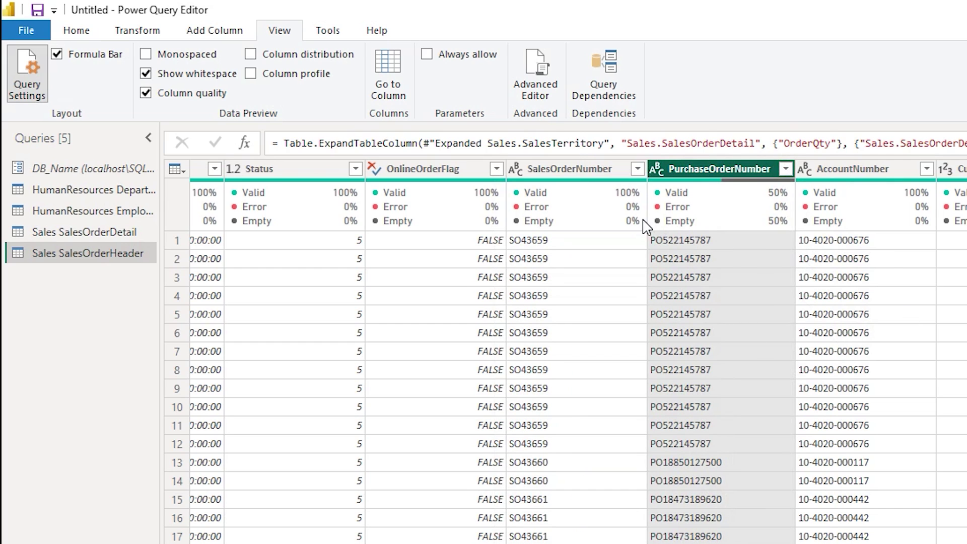
mouse_move(646, 227)
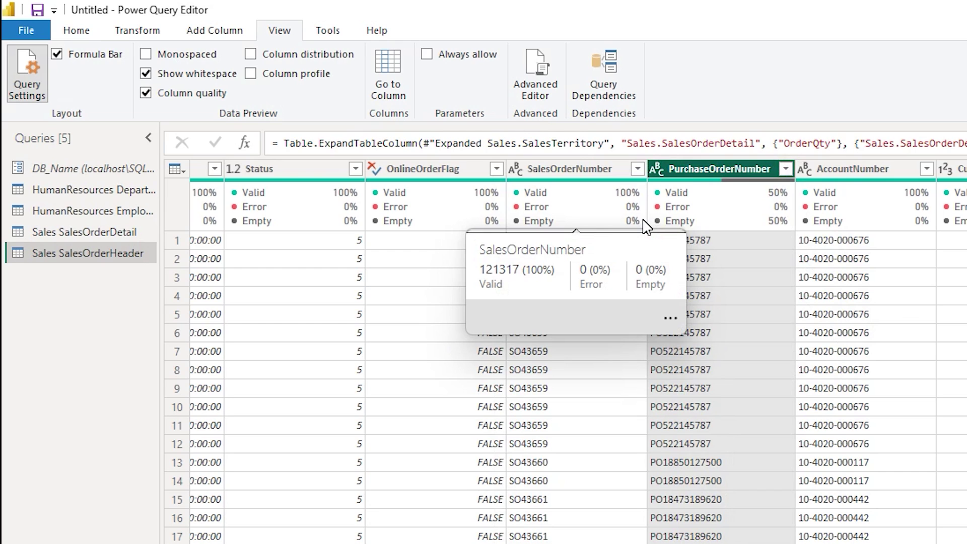
Turn on the column profile and examine the SubTotal column's statistics and value distribution.
click(252, 75)
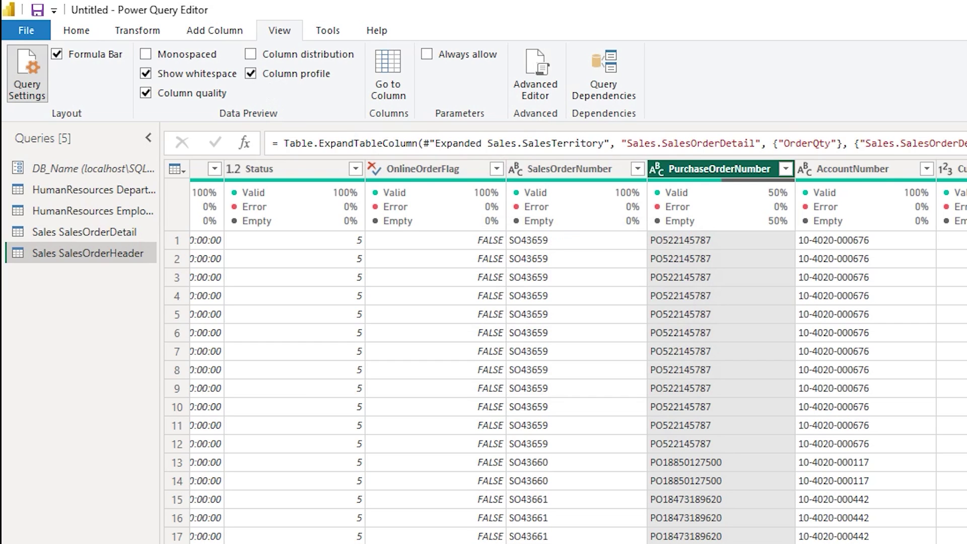
scroll(831, 541, right, 10)
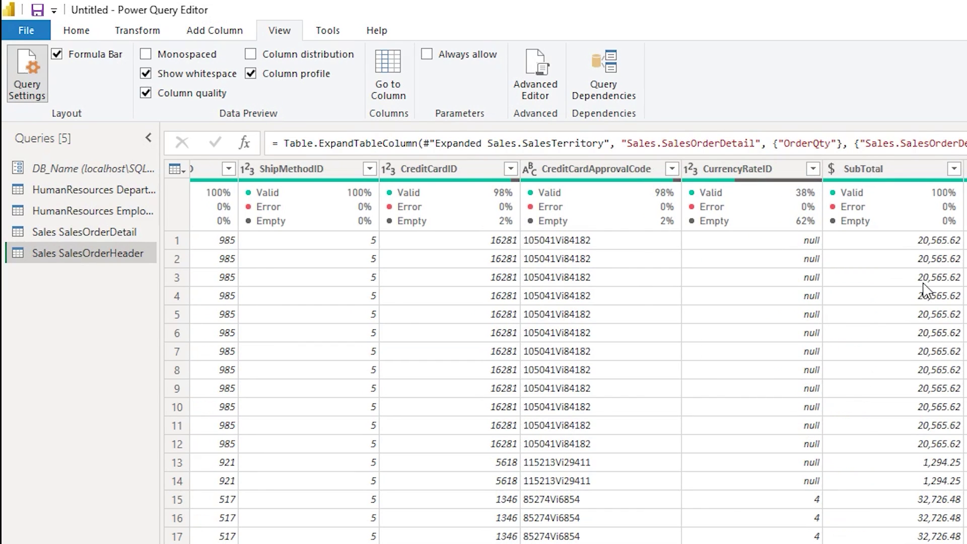
click(892, 177)
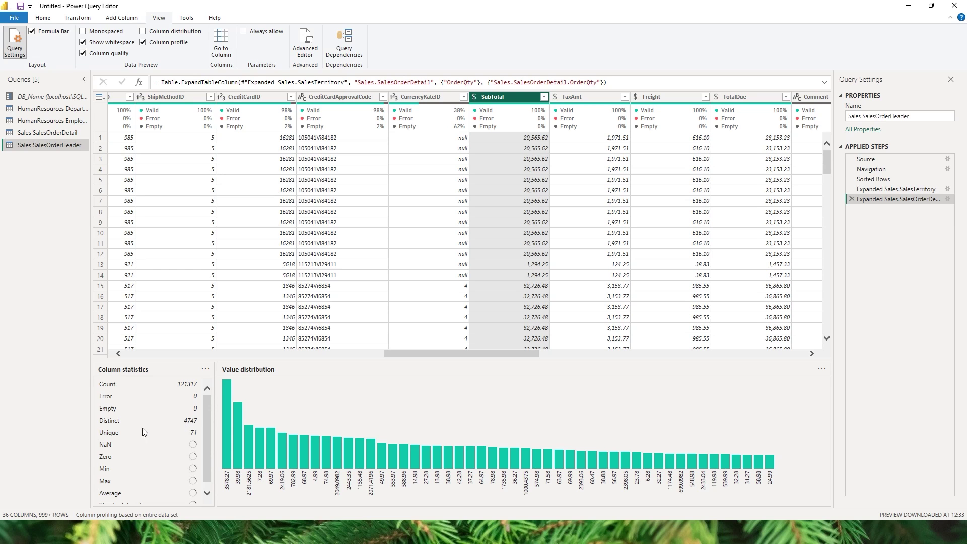
scroll(152, 471, down, 1)
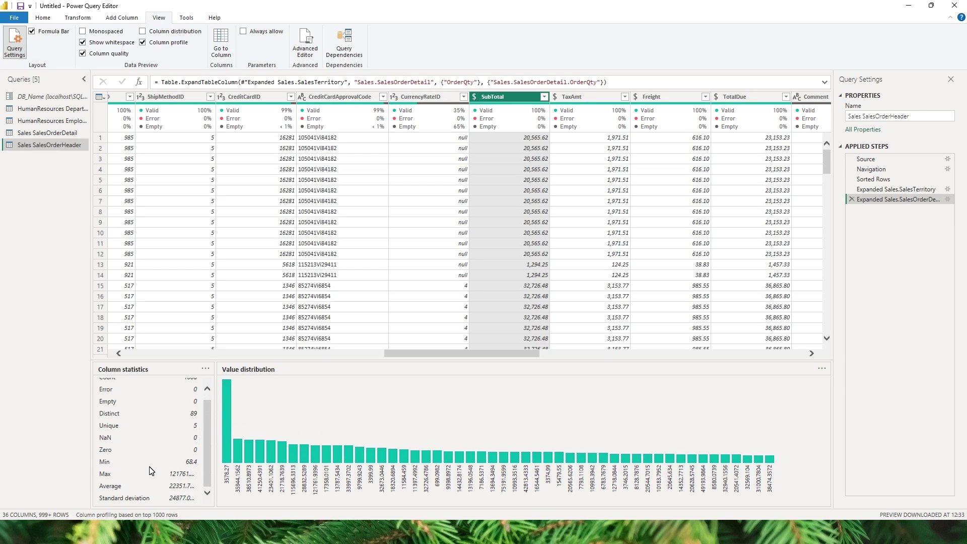
Examine the column profile of Sales.SalesTerritory.Name and turn on column distribution in the data preview.
scroll(151, 471, up, 1)
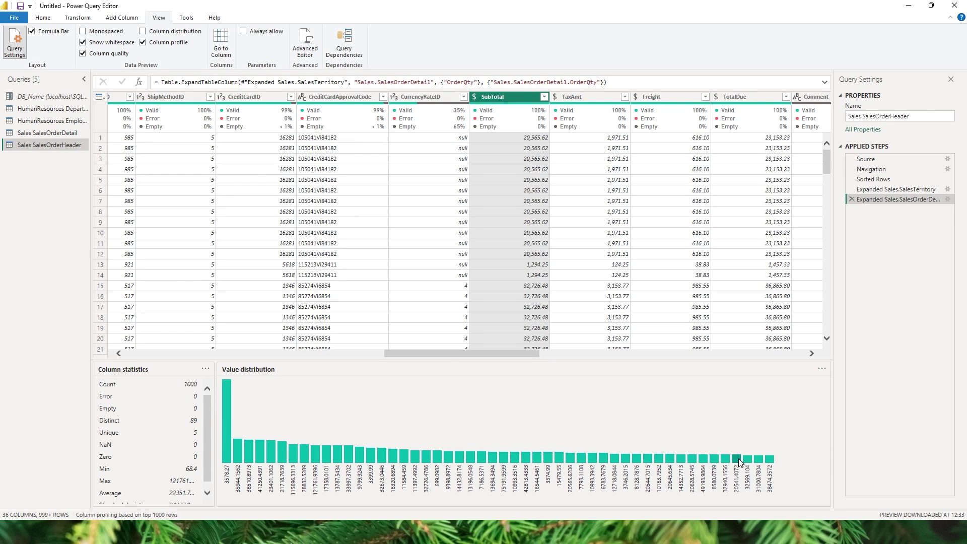
key(End)
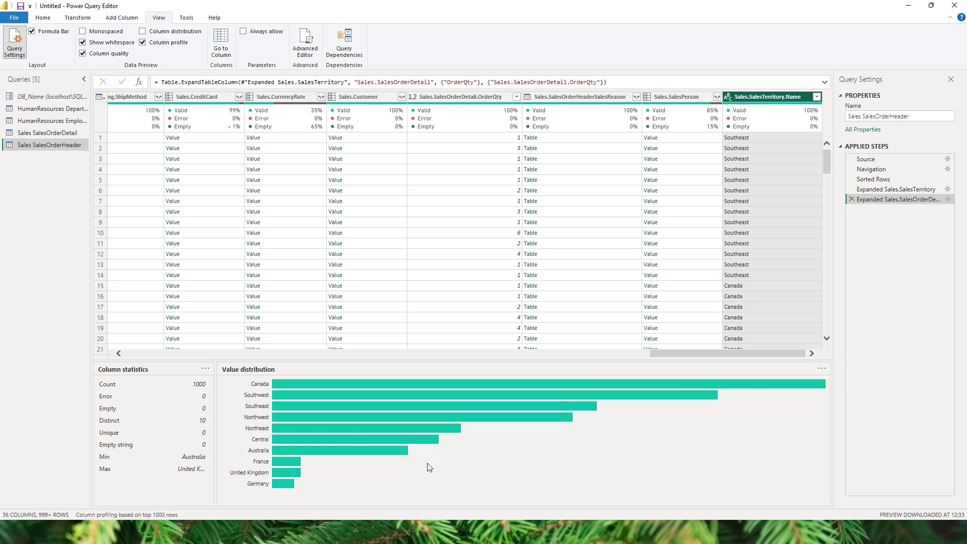
click(143, 32)
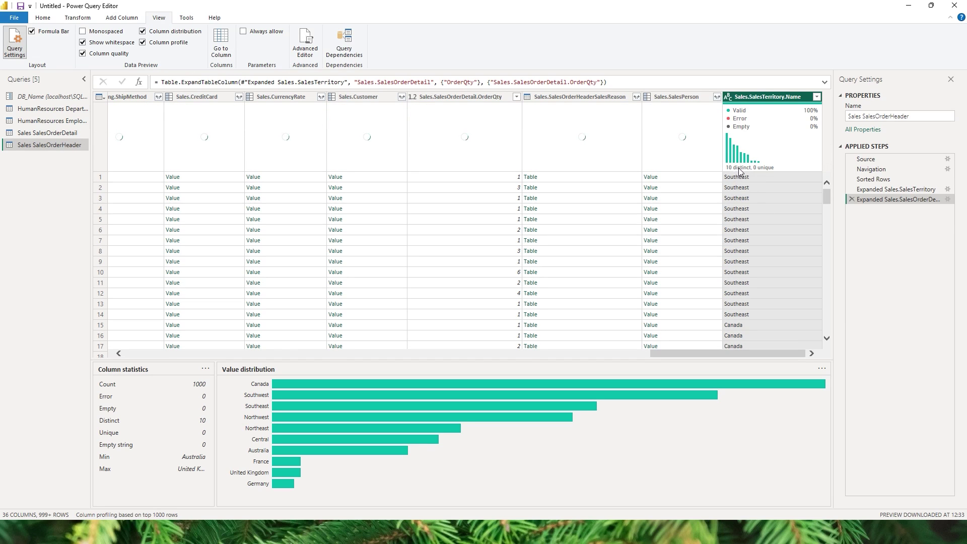
mouse_move(738, 171)
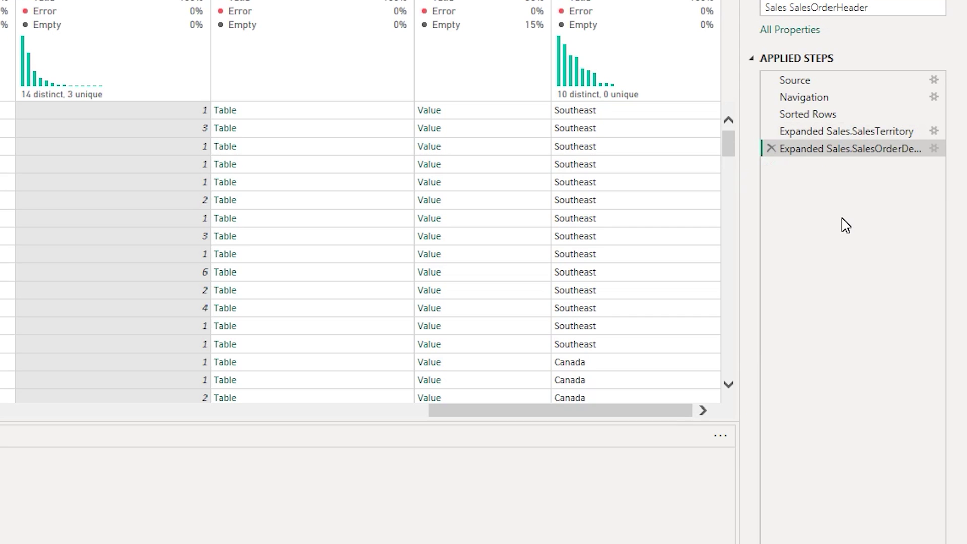
Rename the Expanded Sales.SalesTerritory applied step as Expanded Territory Name.
right_click(857, 134)
click(866, 166)
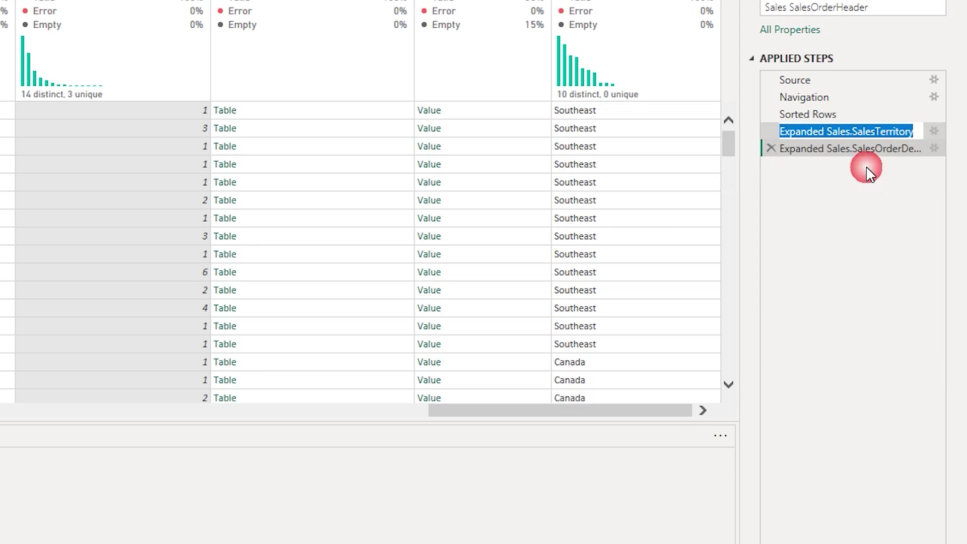
text(Expand)
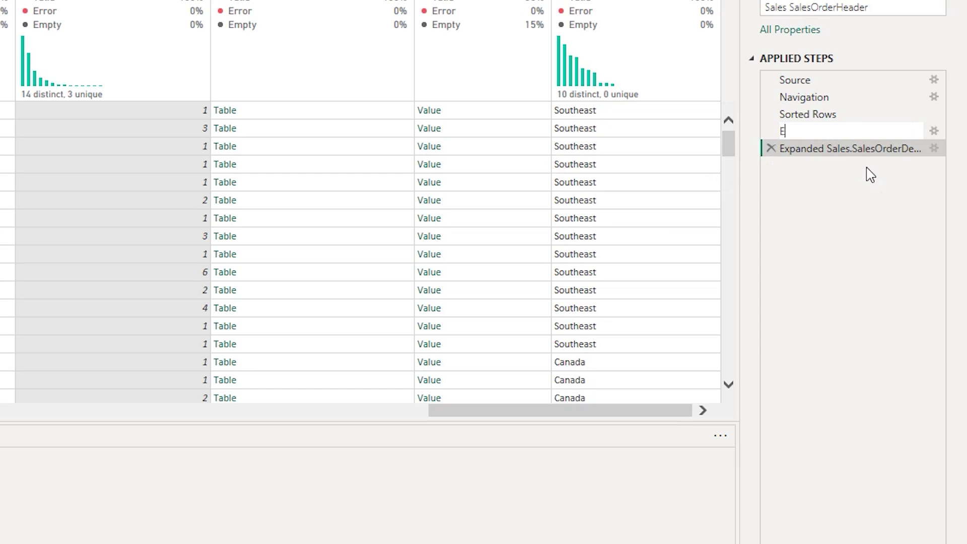
text(ed Territory Name)
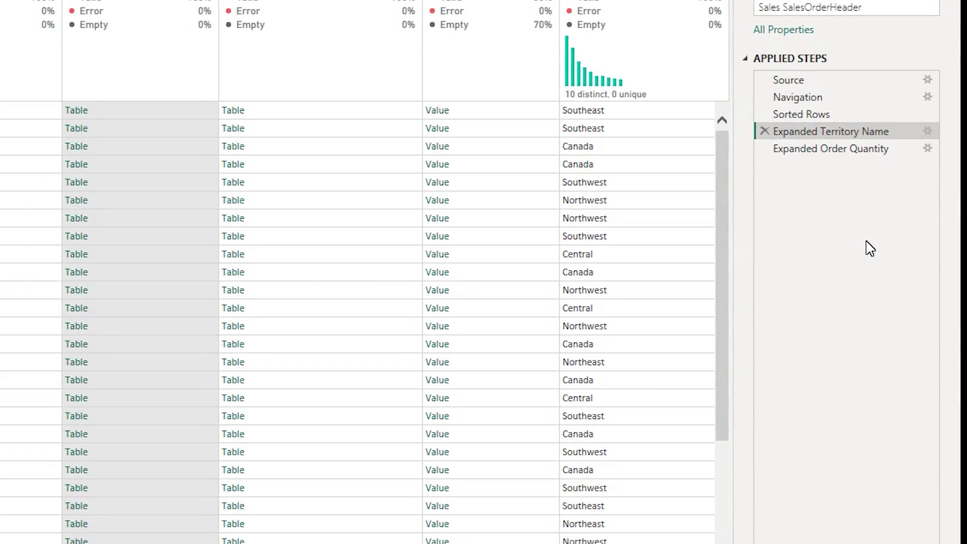
Add the description "Expanded Territory Name from the Terrirory Table" to the Expanded Territory Name step and display it.
right_click(847, 136)
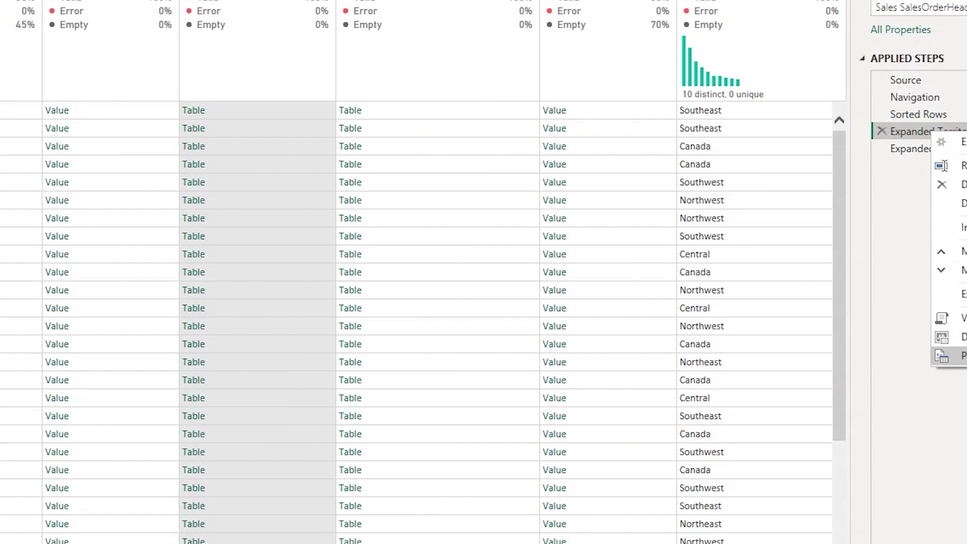
click(876, 356)
click(382, 270)
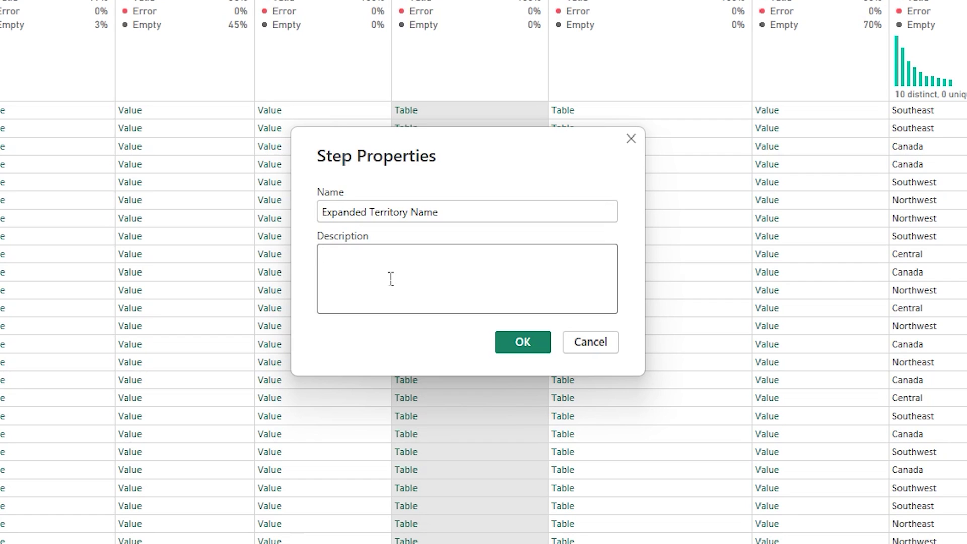
text(Expanded Territory Name from the Terrirory Table)
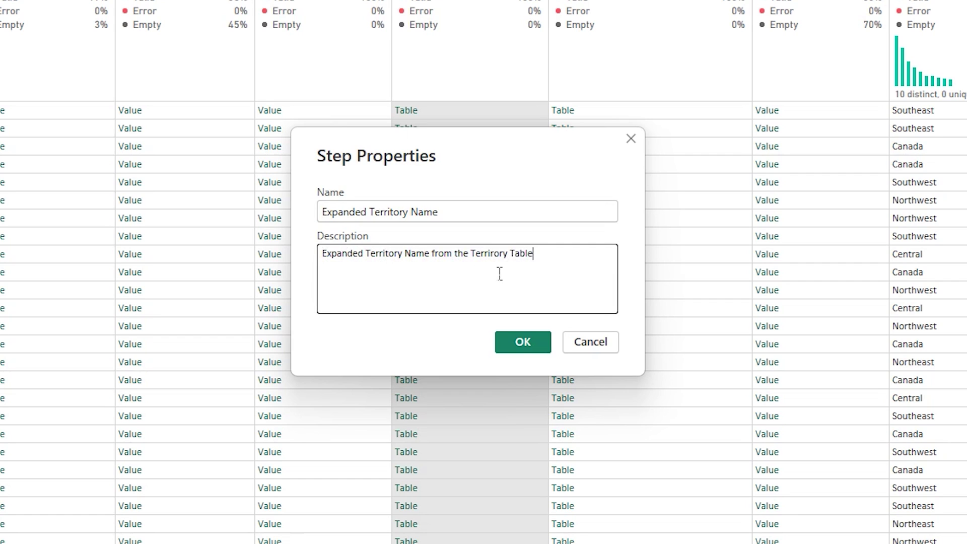
drag(551, 267, 296, 261)
click(358, 274)
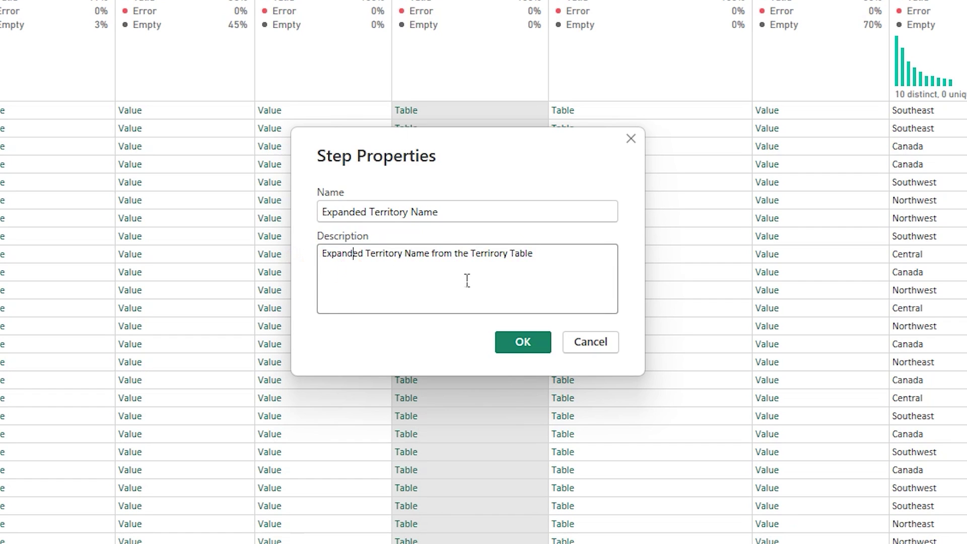
click(523, 345)
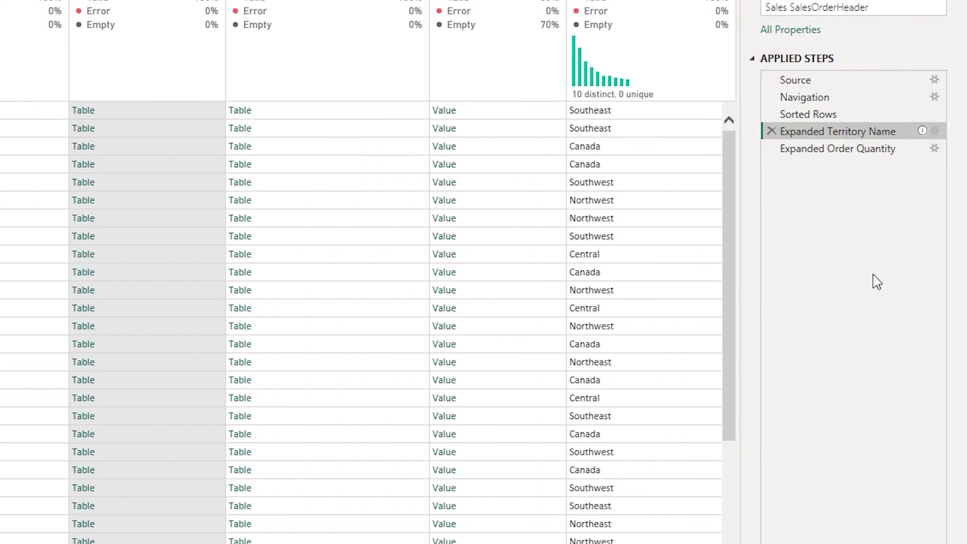
mouse_move(922, 134)
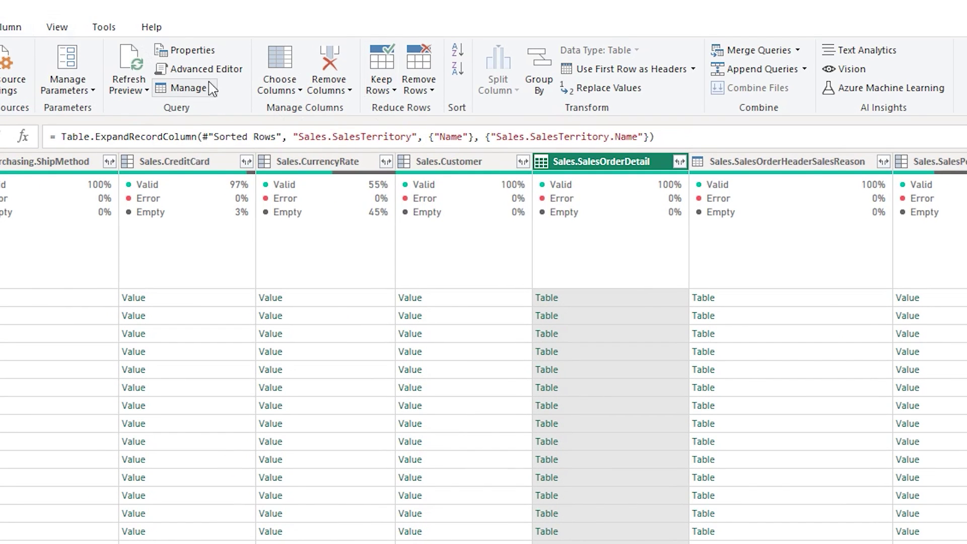
Examine the step description comment and the quoted step names in the Sales SalesOrderHeader query's M code in the Advanced Editor.
click(201, 69)
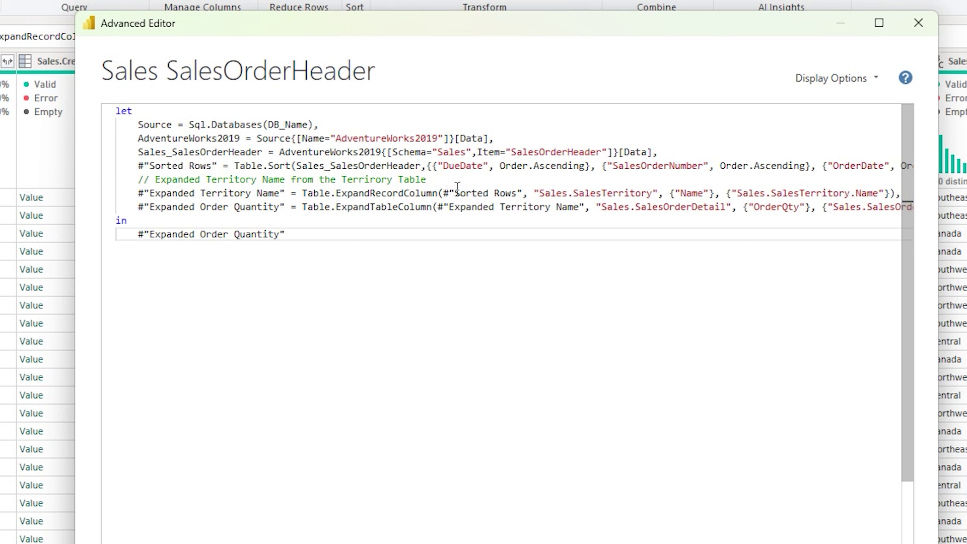
drag(458, 188, 163, 194)
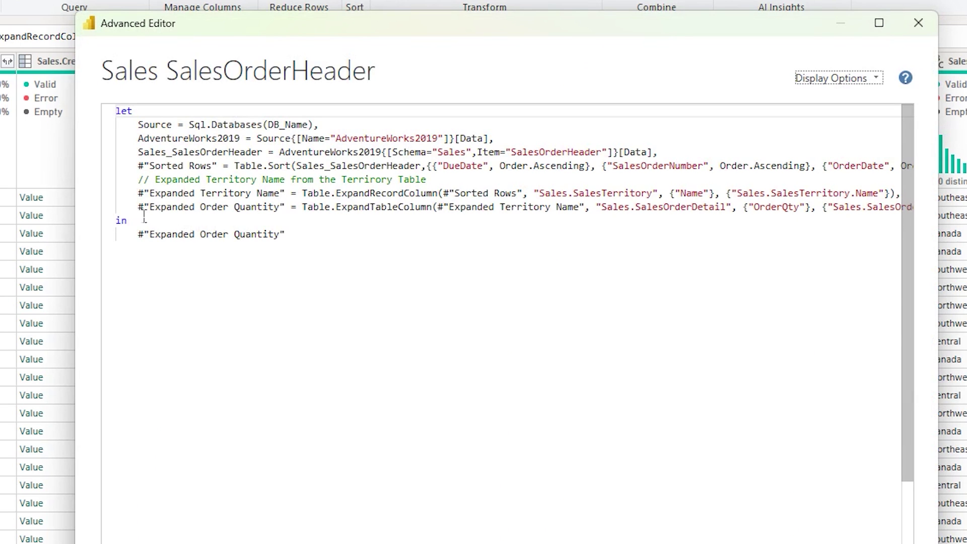
drag(143, 215, 276, 209)
click(132, 206)
double_click(147, 216)
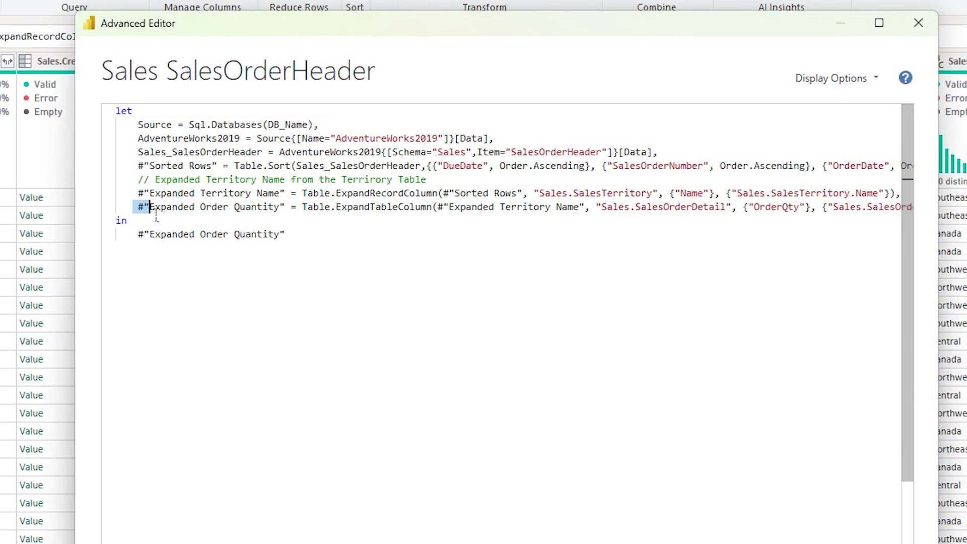
drag(138, 166, 218, 177)
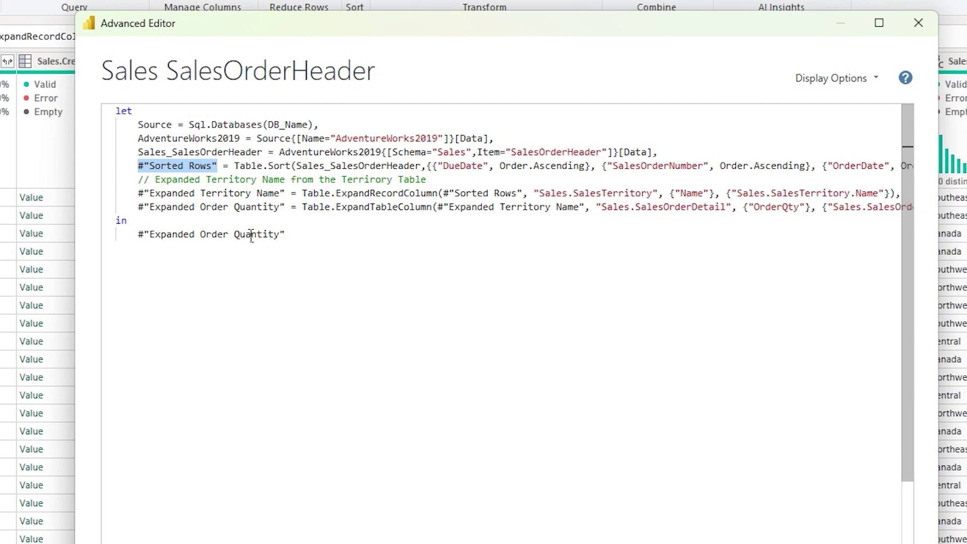
key(Escape)
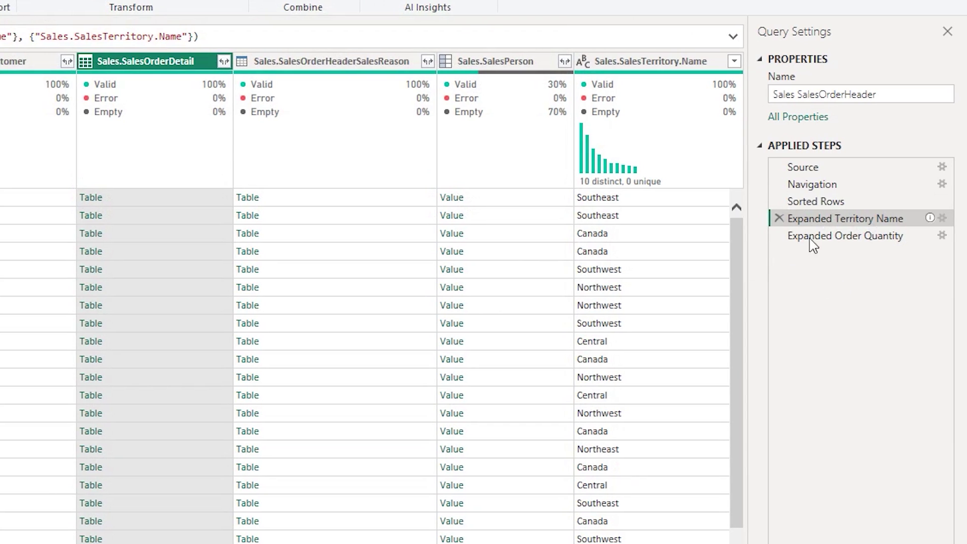
Rename the Sorted Rows applied step as SortedRows, without a space.
right_click(827, 201)
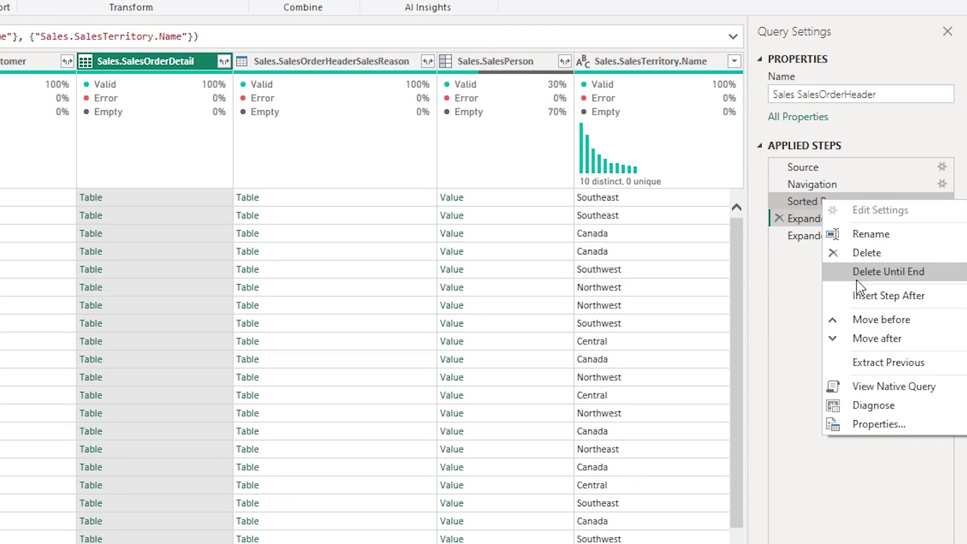
click(864, 233)
click(821, 202)
key(BackSpace)
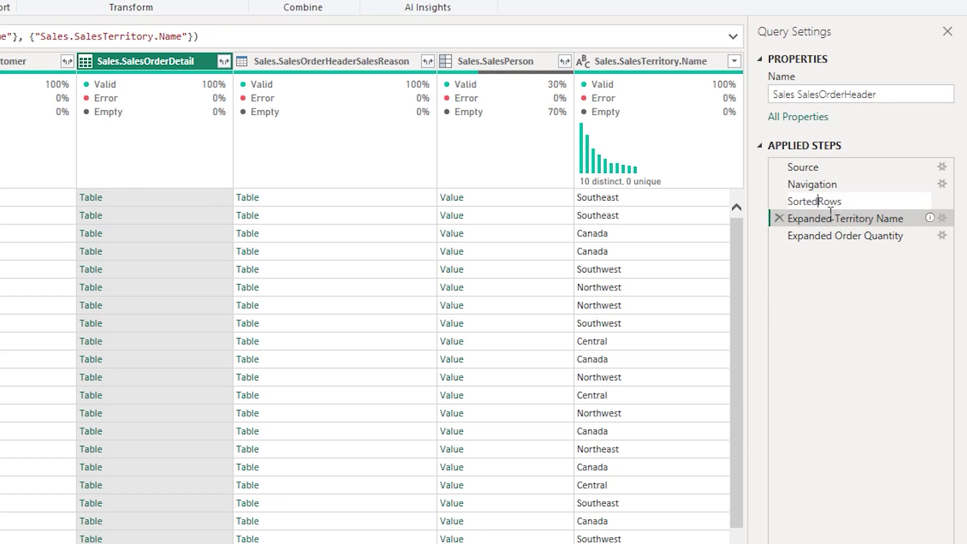
text(_)
key(BackSpace)
key(Return)
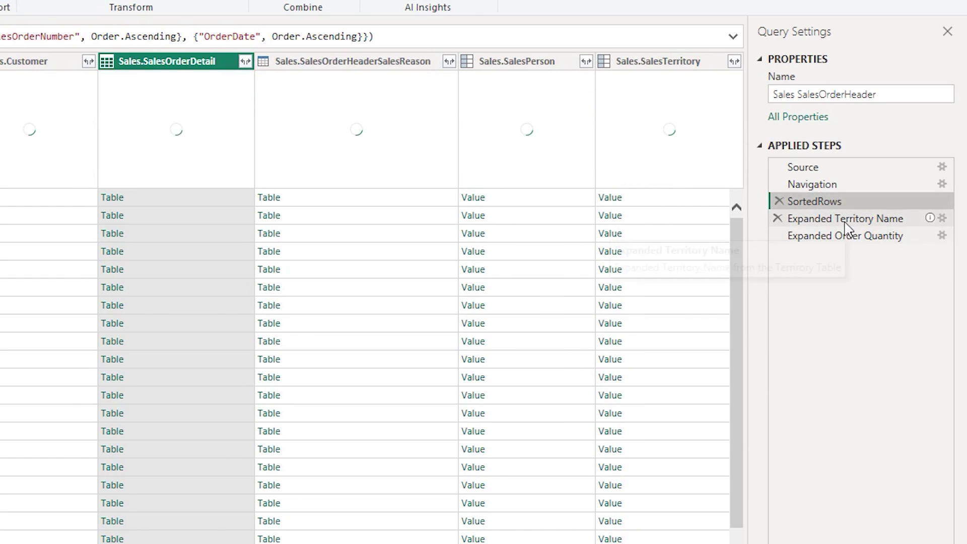
Rename the Expanded Territory Name applied step as ExpandedTerritoryName, removing both spaces.
right_click(836, 220)
click(875, 257)
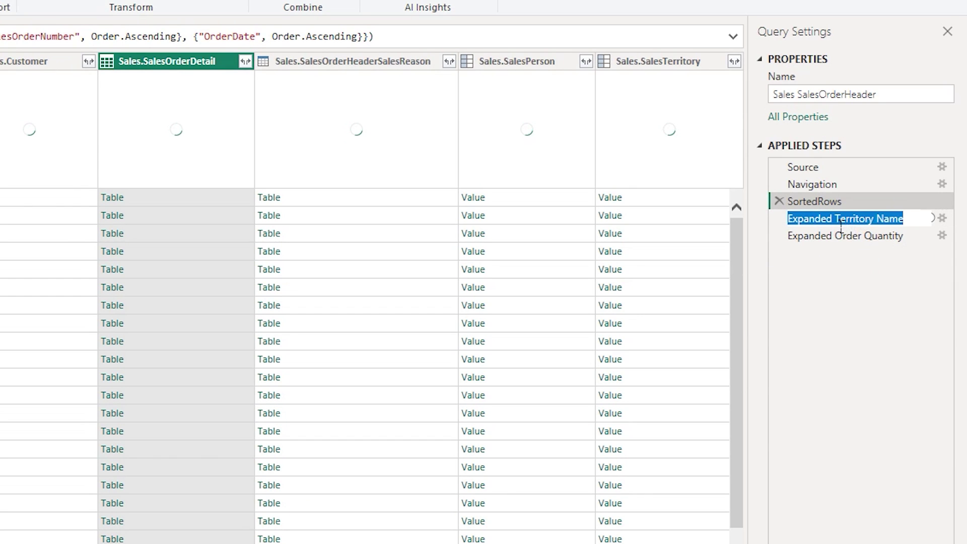
key(ctrl+Left)
key(ctrl+Left)
key(BackSpace)
key(ctrl+Right)
key(ctrl+Right)
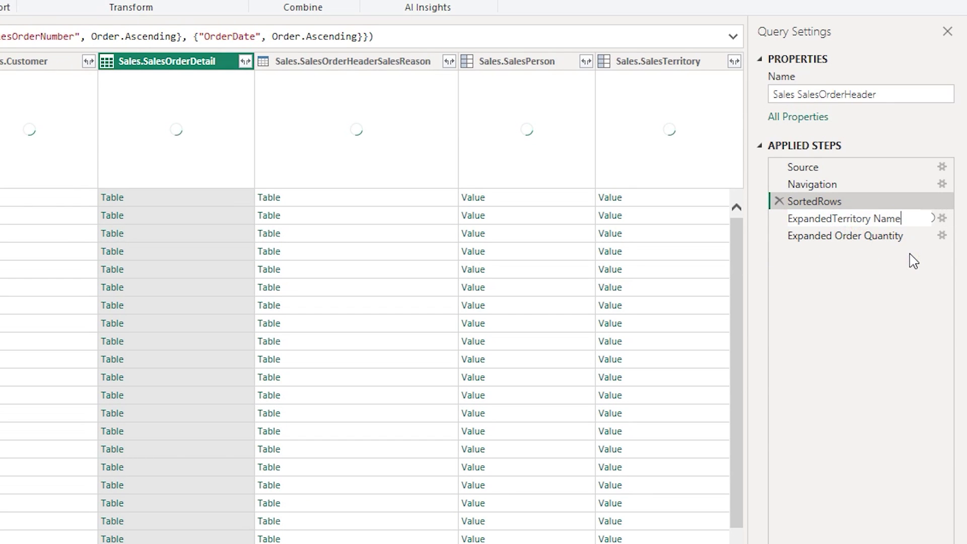
key(ctrl+Left)
key(BackSpace)
key(Return)
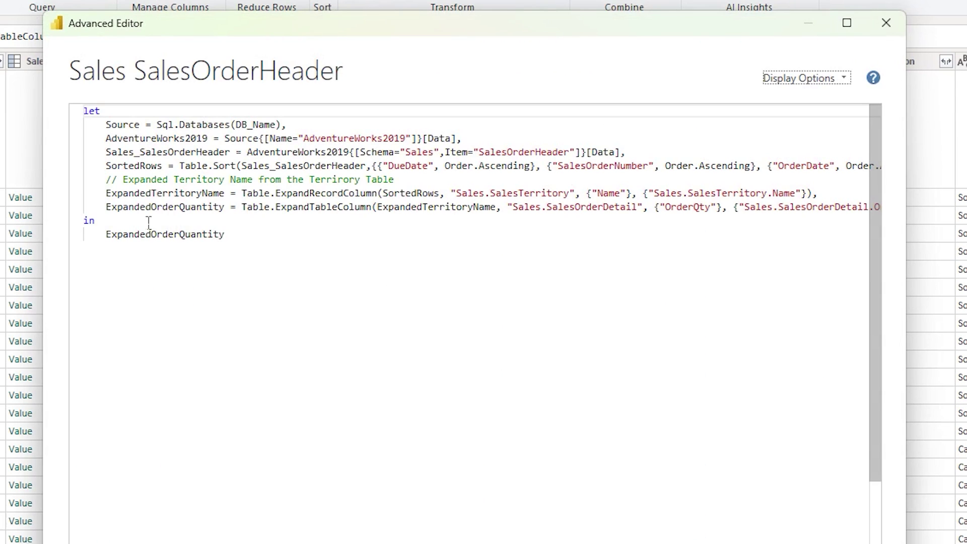
Review the M code with the space-free step names in the Advanced Editor, from the SortedRows line to the final output.
click(123, 180)
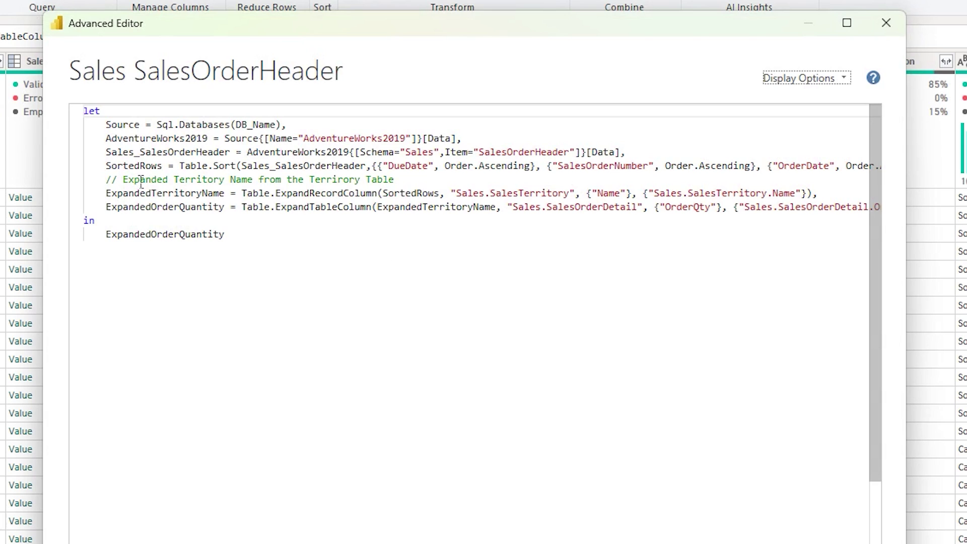
drag(107, 167, 178, 169)
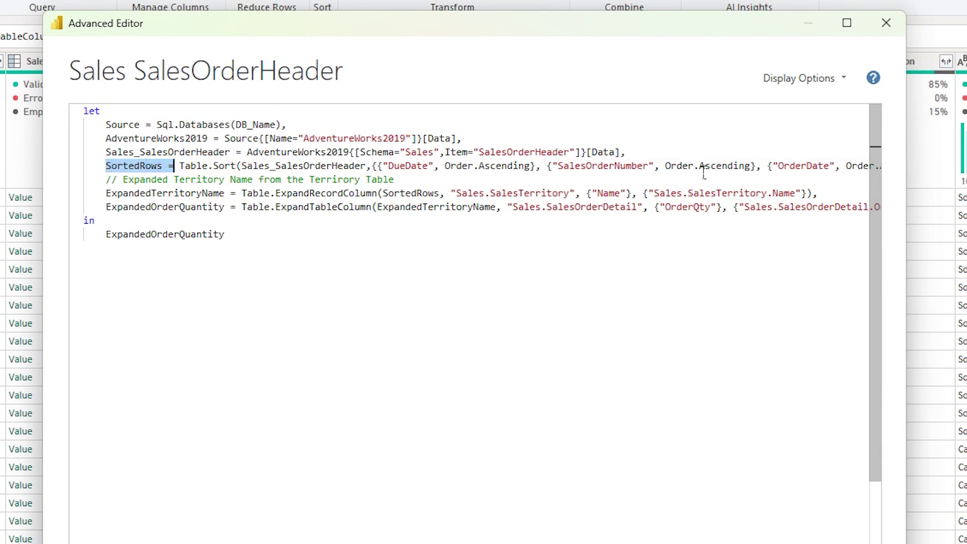
click(328, 244)
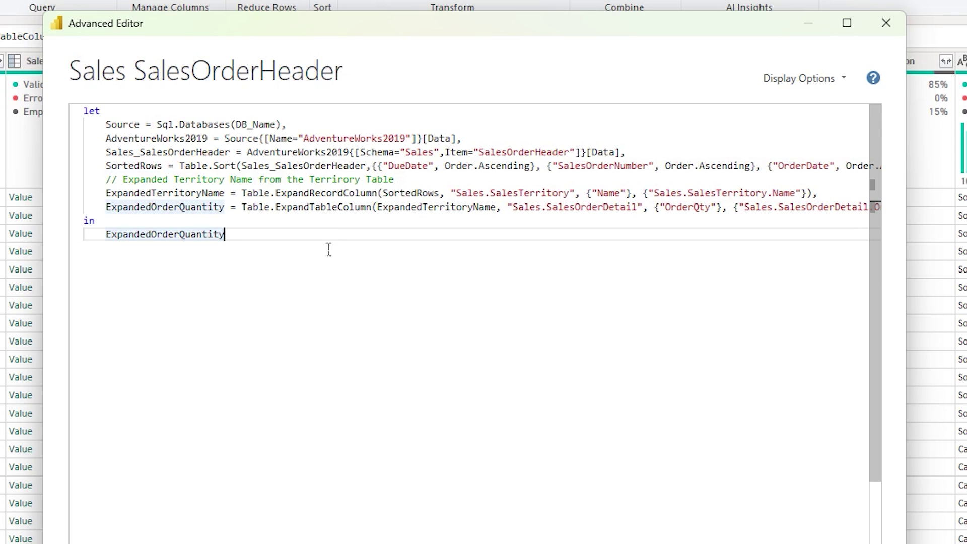
drag(363, 255, 29, 112)
click(277, 258)
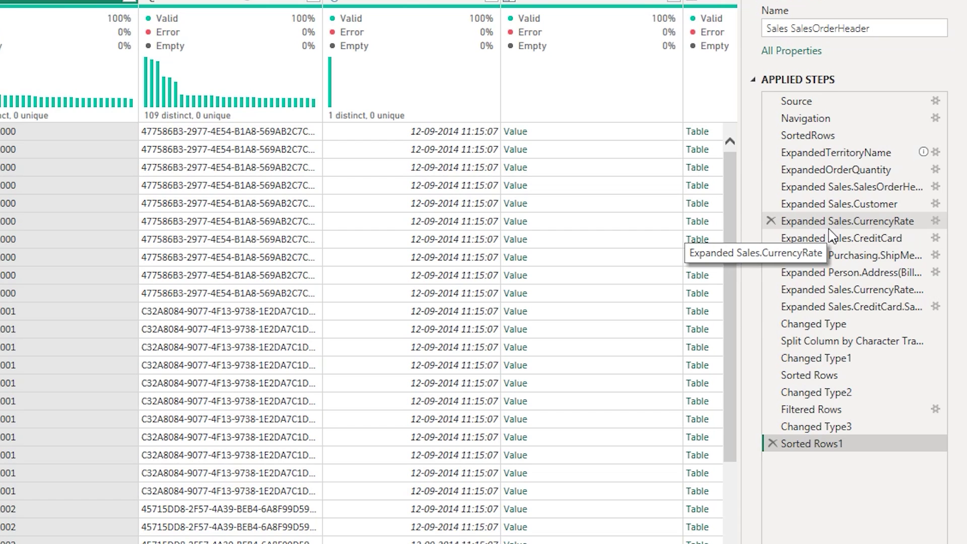
Extract the steps before Changed Type into a new query named Sales Header Transformation and open that query.
right_click(822, 333)
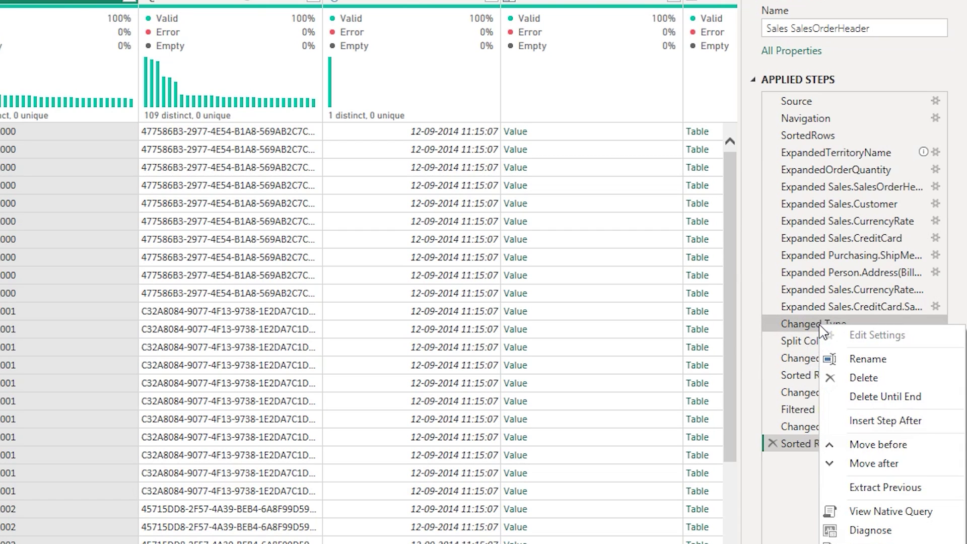
click(874, 494)
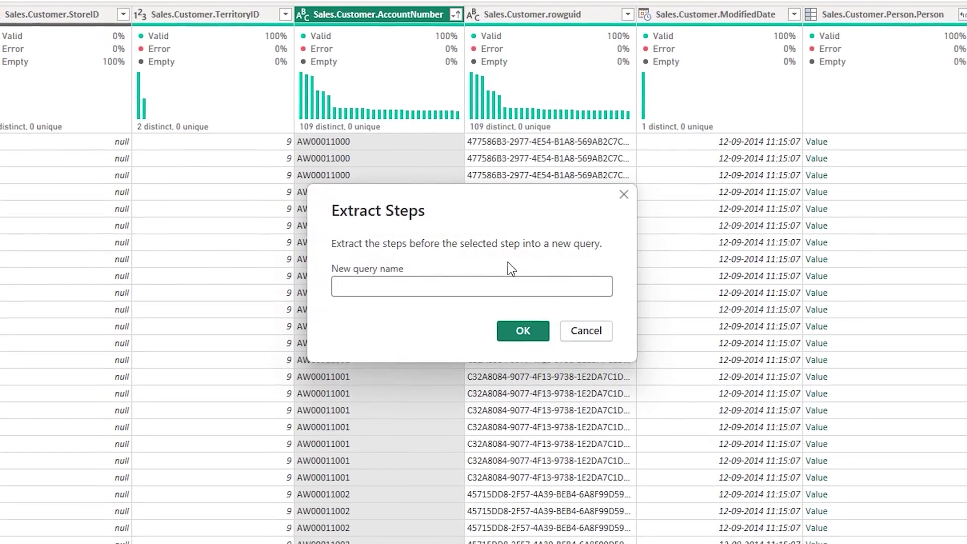
text(Sales)
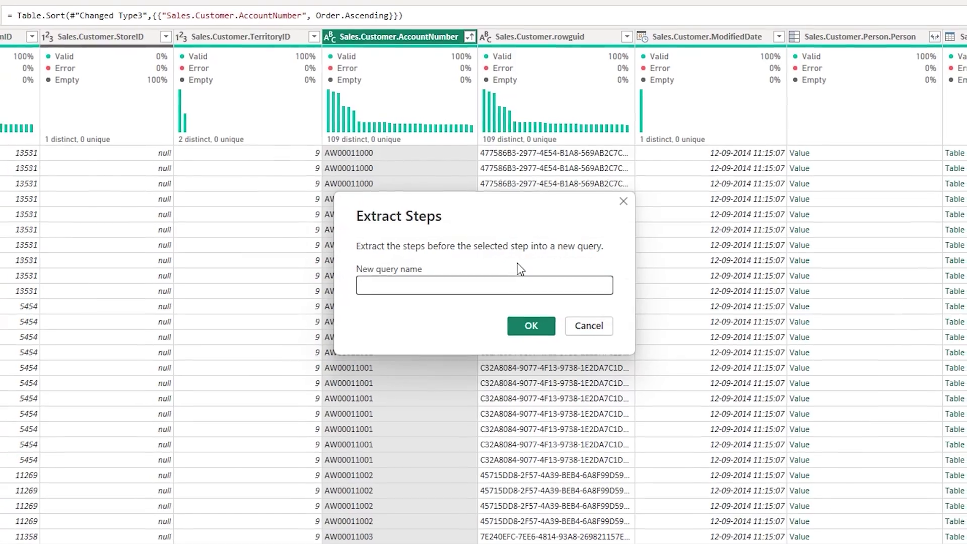
text( Header T)
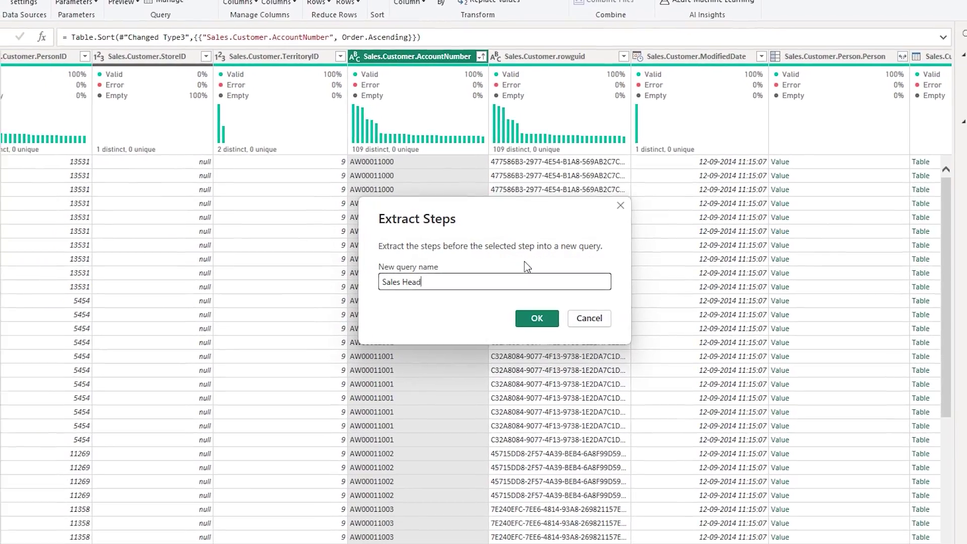
text(ransformation)
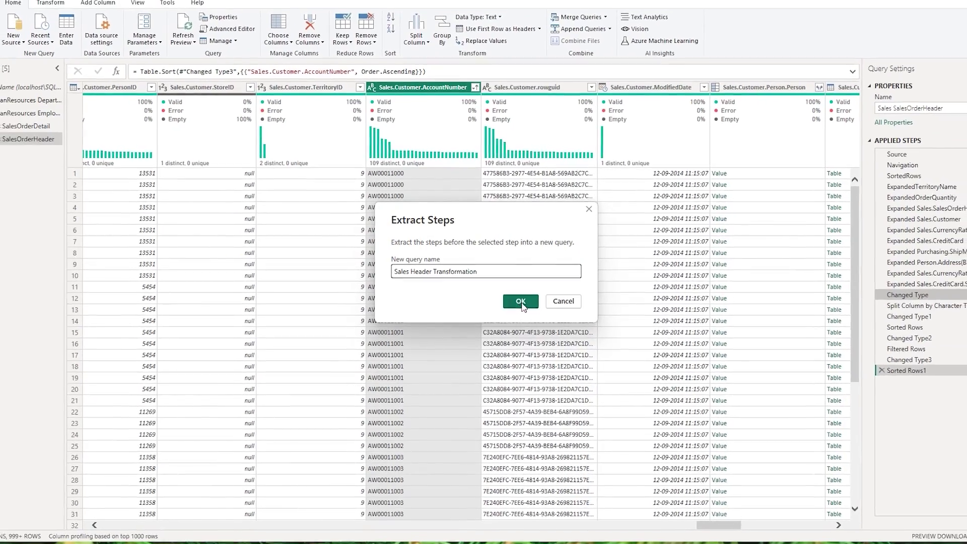
click(524, 304)
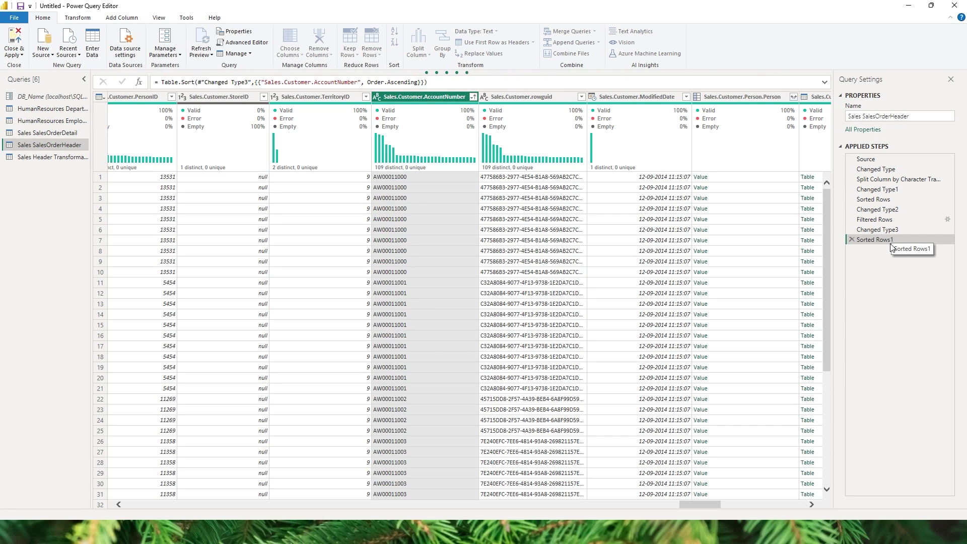
click(56, 137)
click(62, 158)
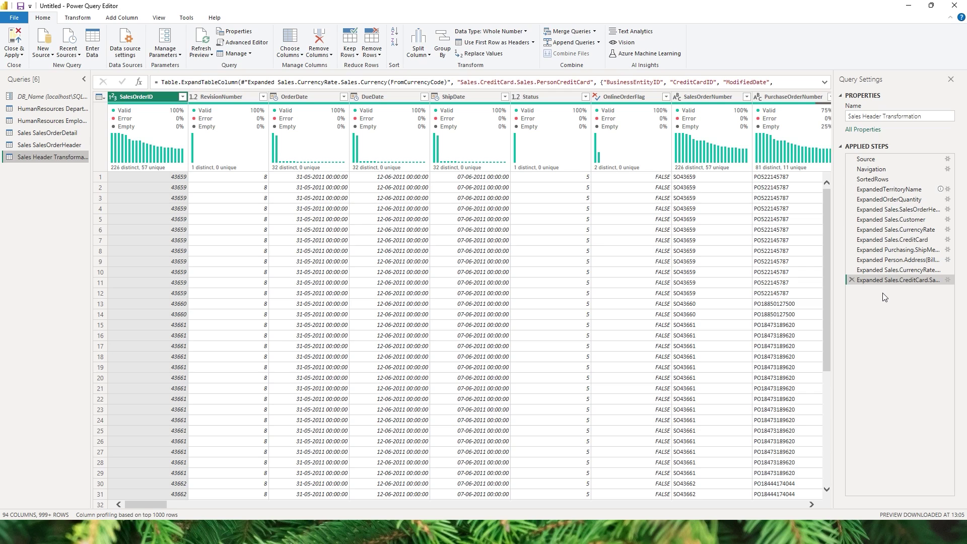
Move the HumanResources Department and HumanResources Employee queries into a new query group named HR.
key(Up)
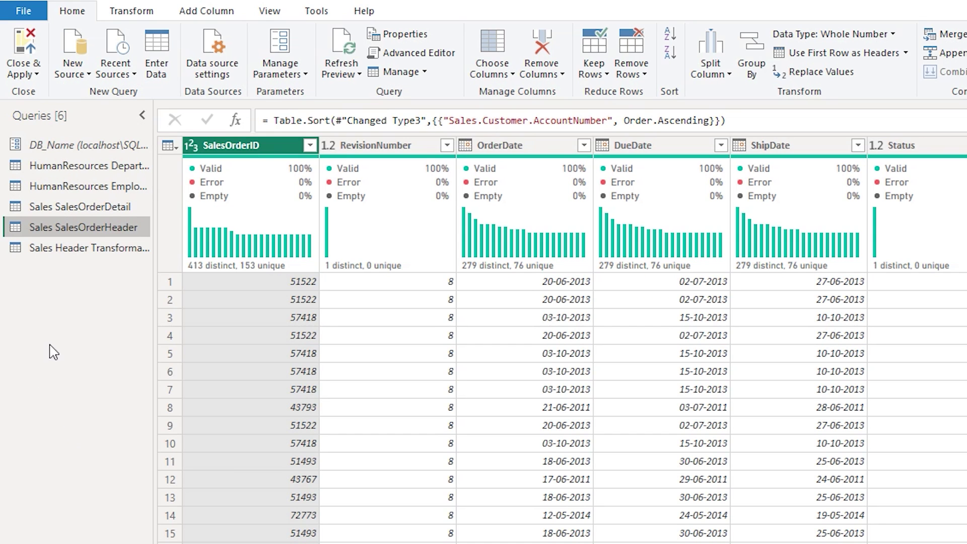
click(76, 174)
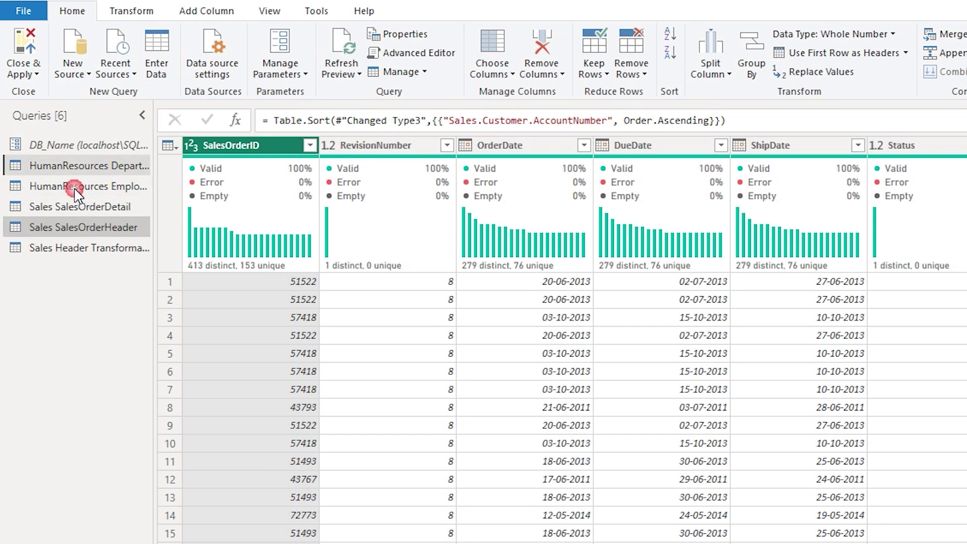
ctrl+click(76, 188)
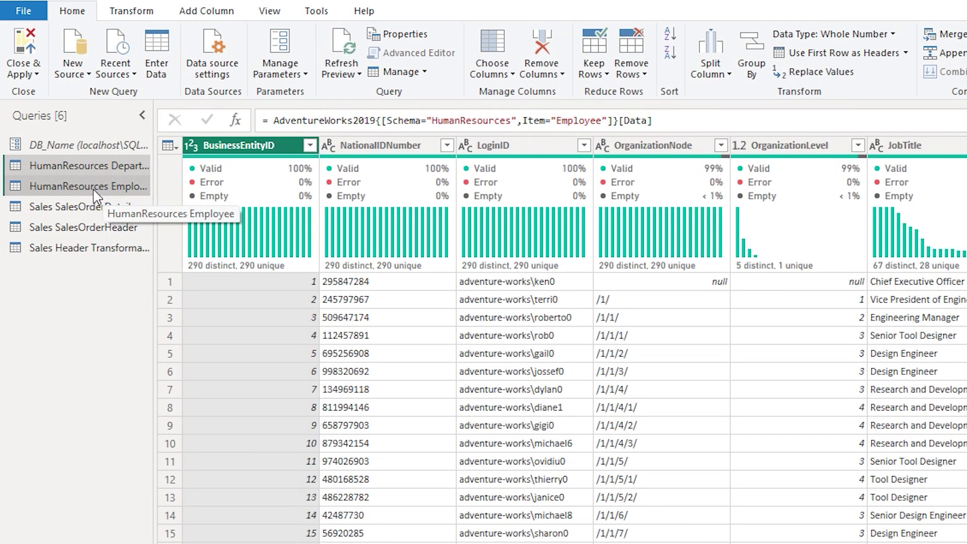
right_click(89, 187)
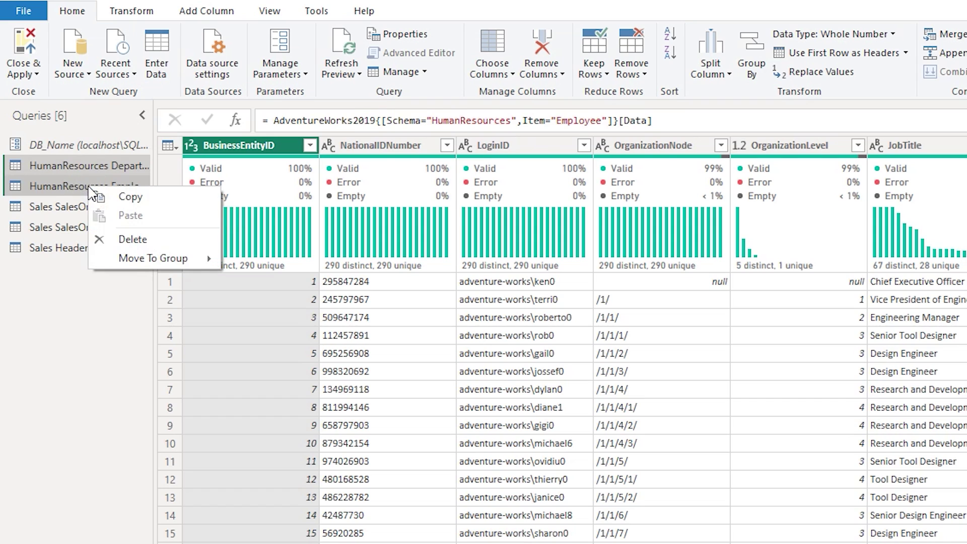
mouse_move(145, 260)
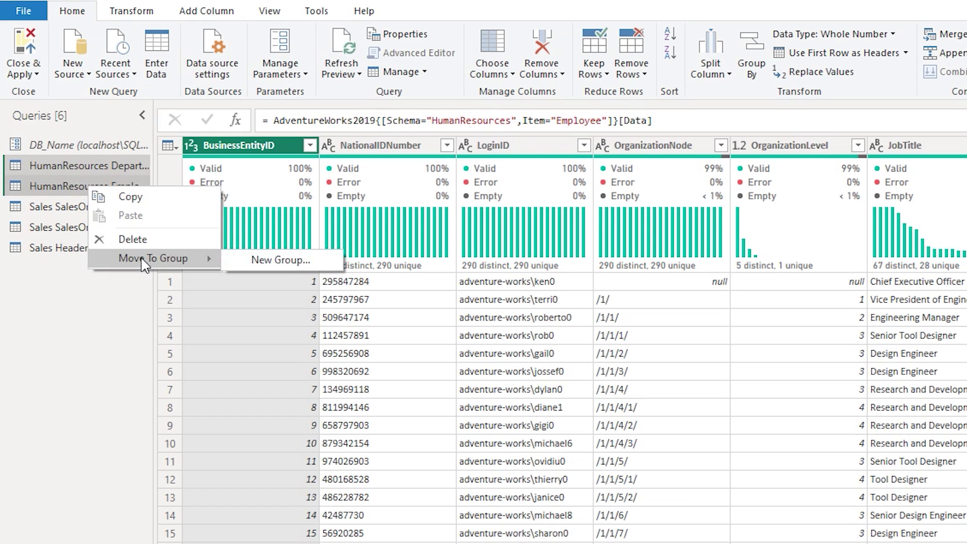
click(267, 263)
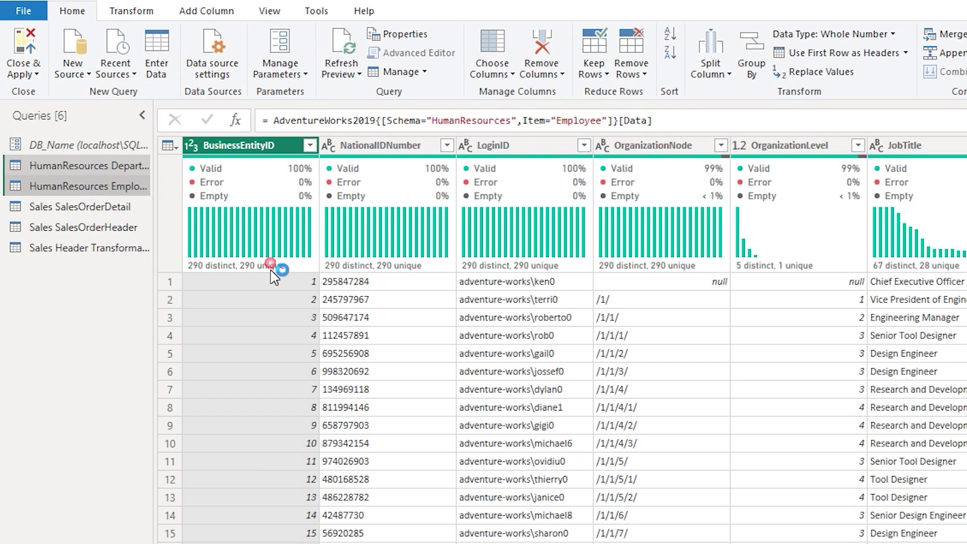
text(Sa)
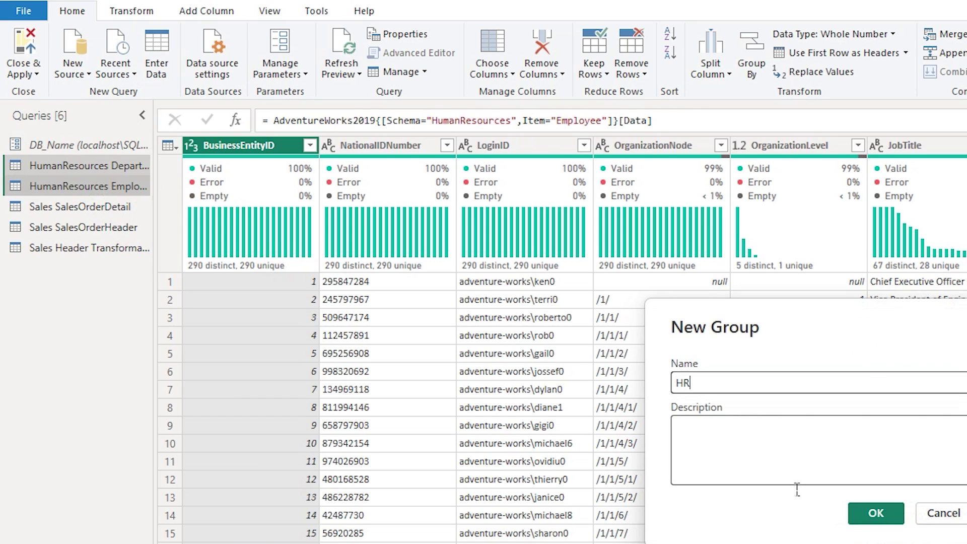
key(Escape)
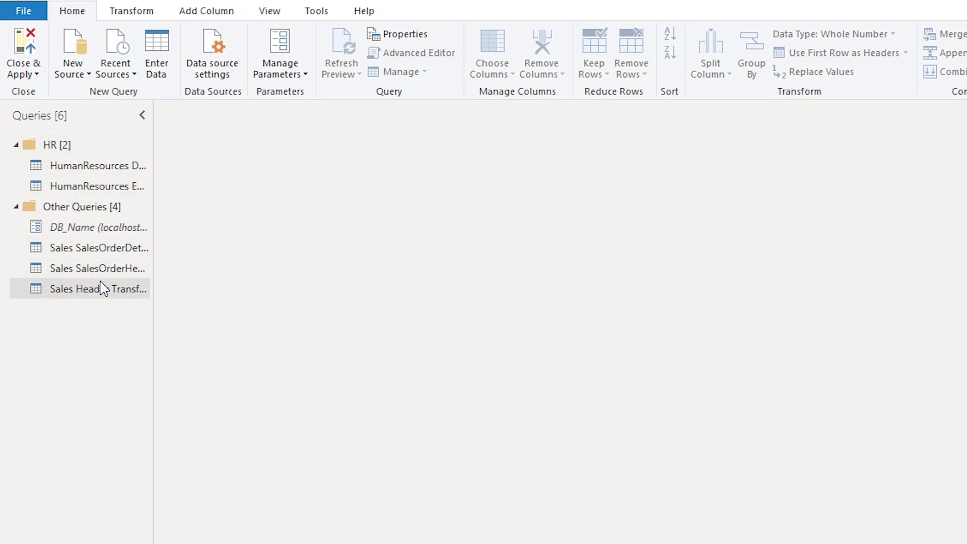
Move the Sales SalesOrderDetail, Sales SalesOrderHeader and Sales Header Transformation queries into a new group named Sales, and collapse the Sales and HR groups.
click(94, 255)
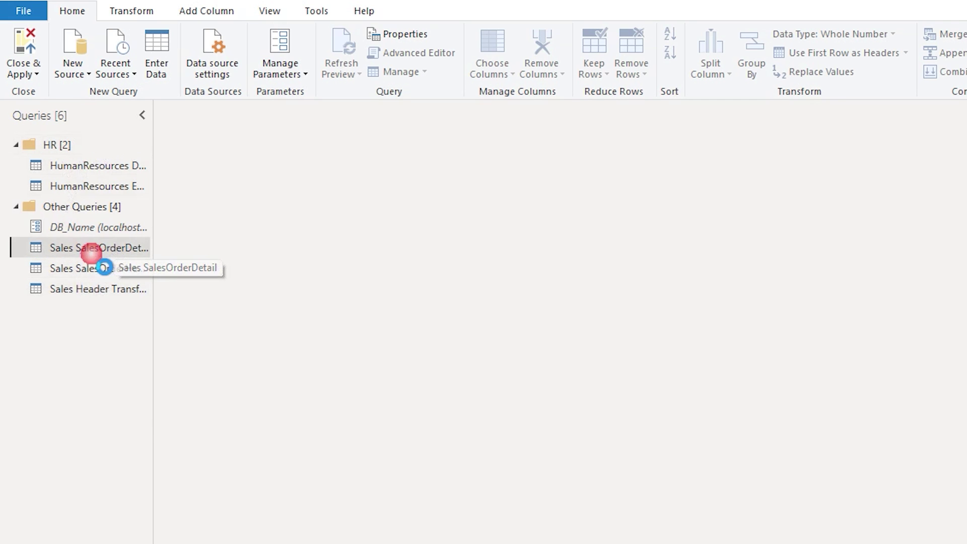
shift+click(83, 290)
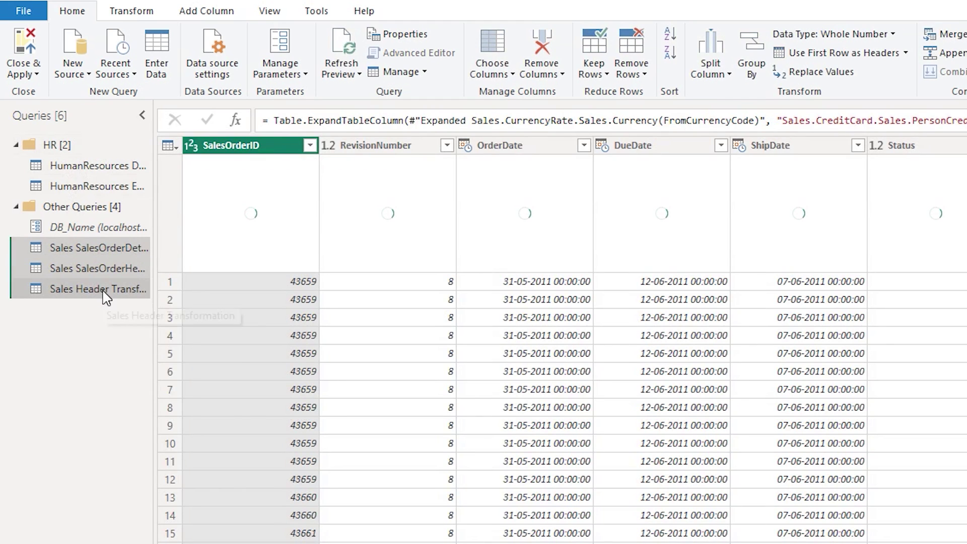
right_click(107, 296)
mouse_move(150, 372)
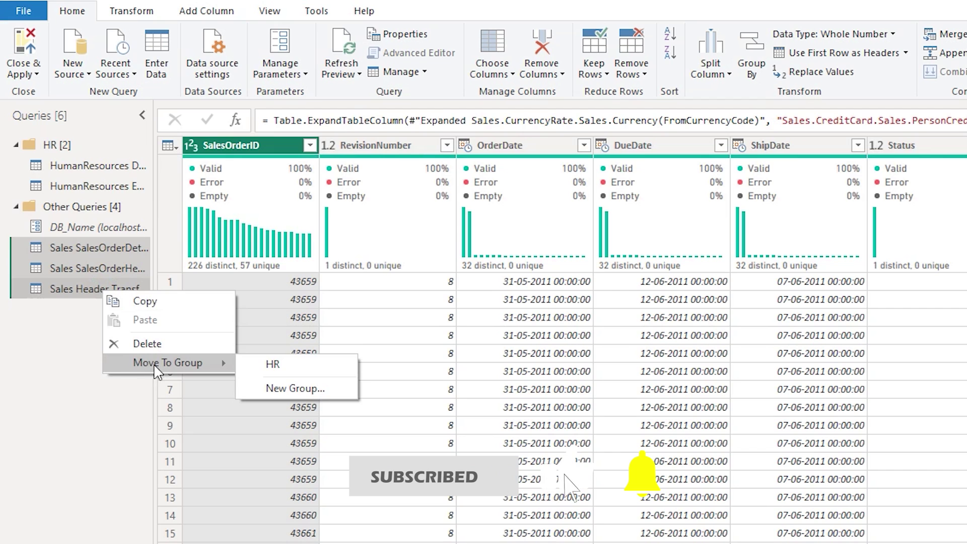
click(294, 391)
text(Sales)
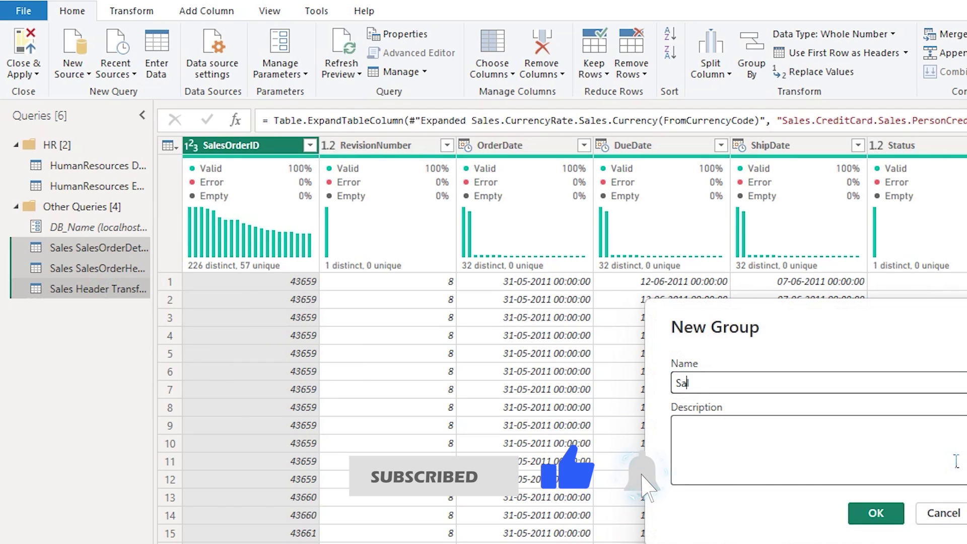
click(882, 517)
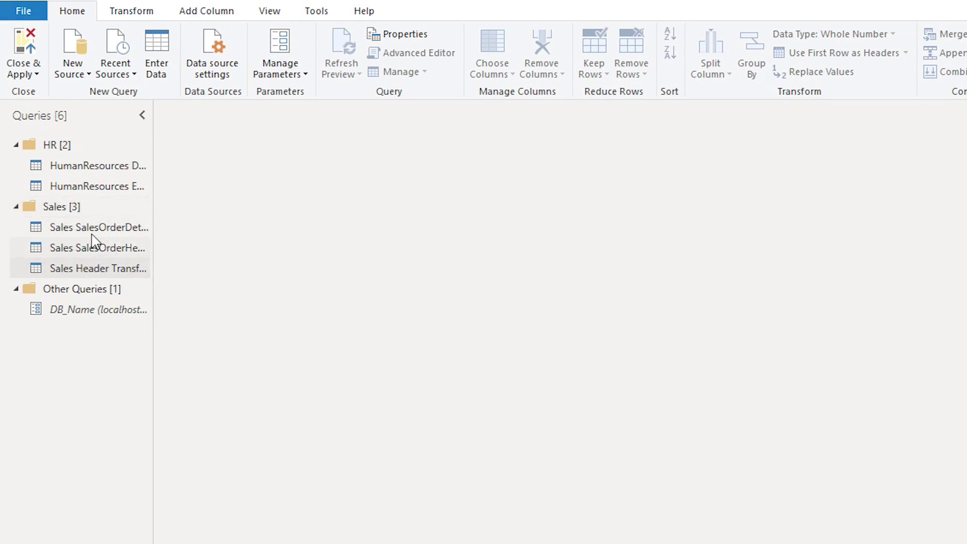
click(16, 208)
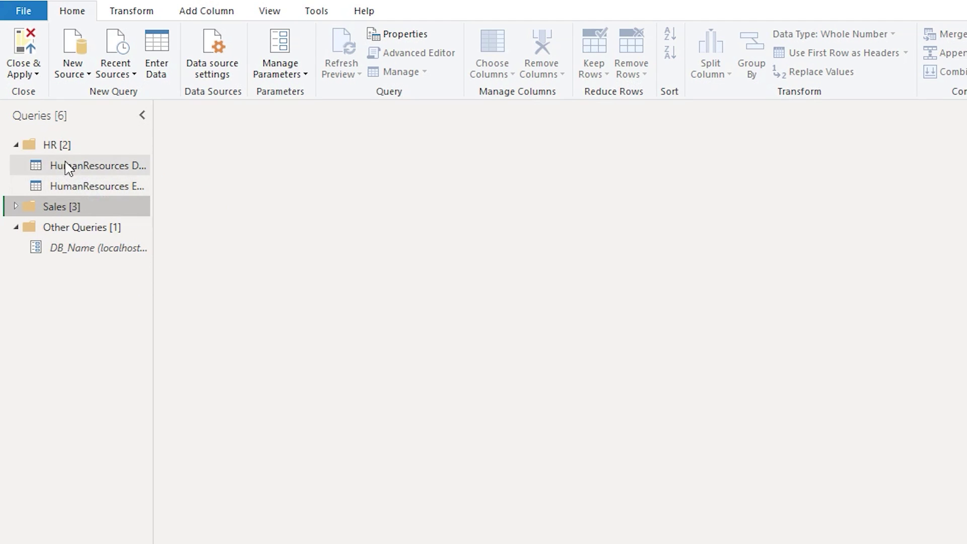
click(16, 145)
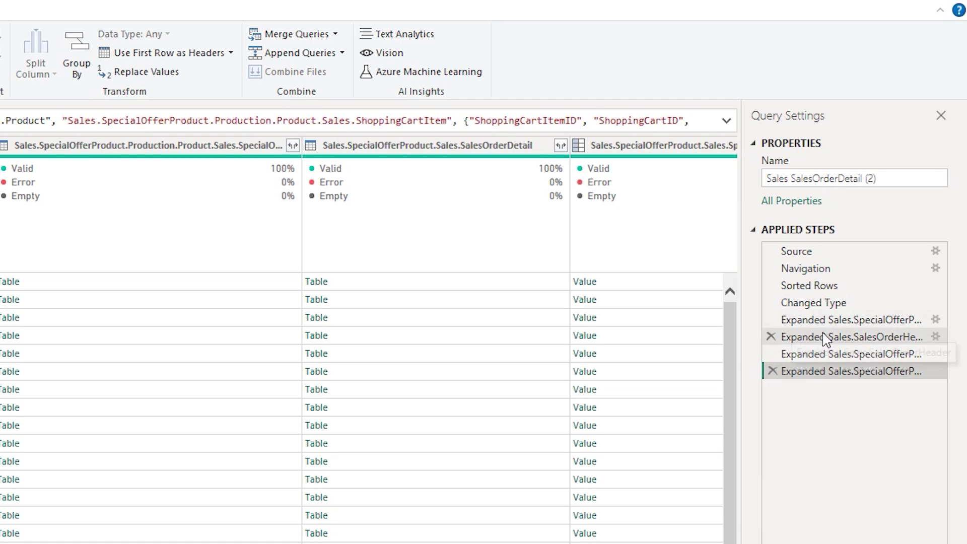
Delete all applied steps after Changed Type in the Sales SalesOrderDetail (2) query, starting from the first Expanded Sales.SpecialOfferProduct step.
right_click(840, 325)
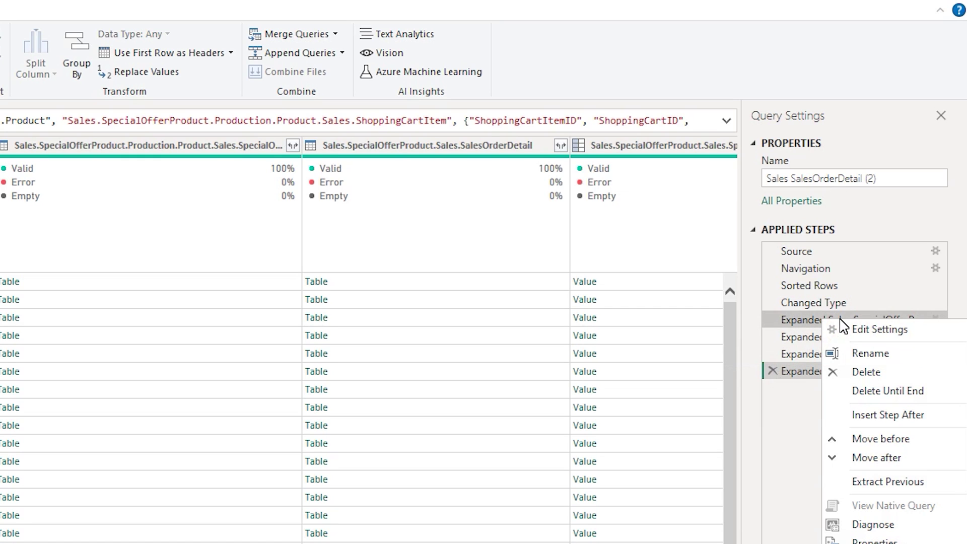
click(874, 398)
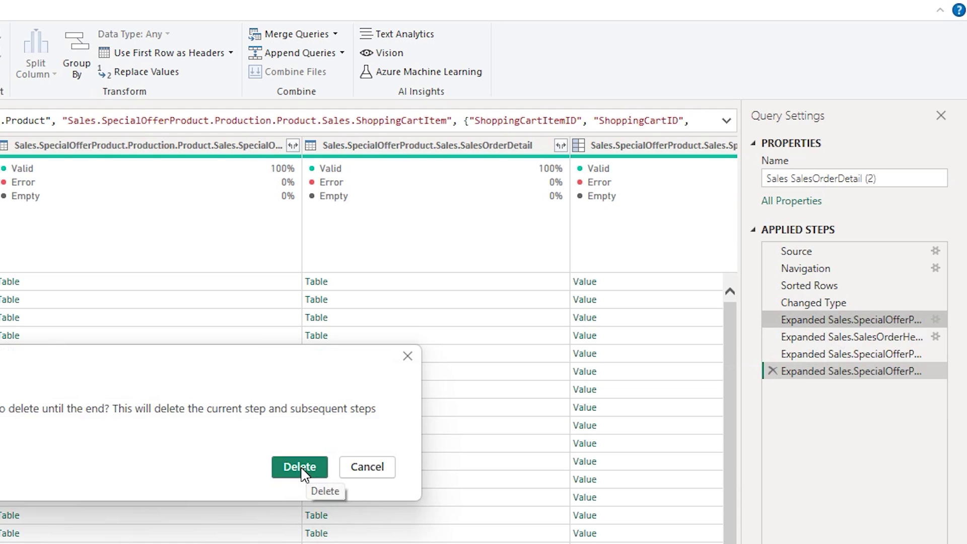
click(301, 468)
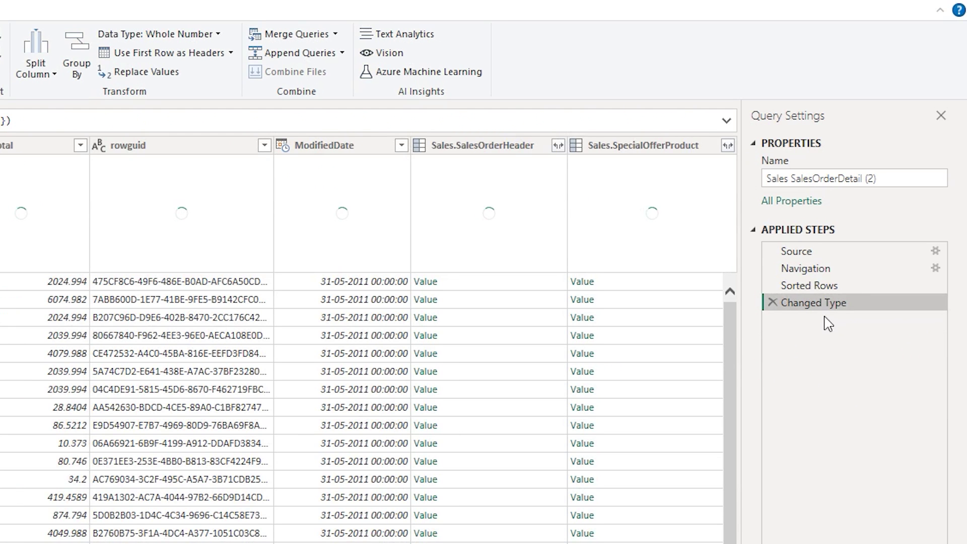